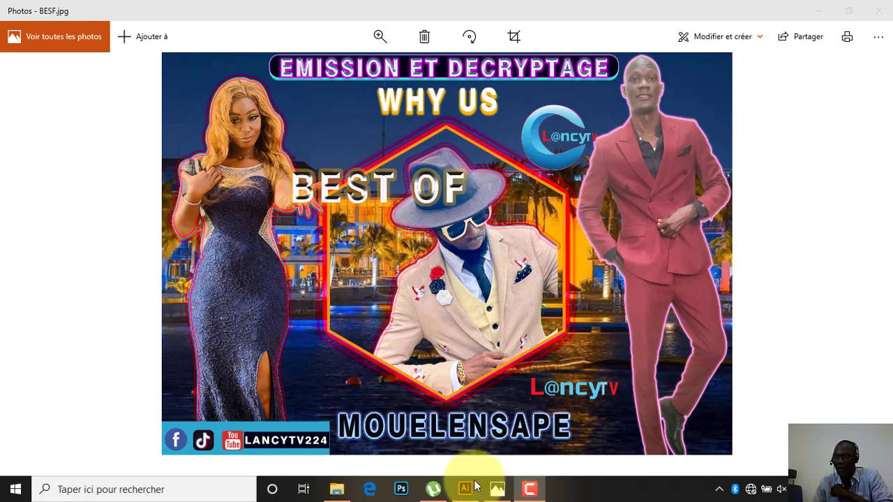
# - Minimize Photos and the moulansape folder to bring up the Illustrator circle-text document
pyautogui.click(817, 14)
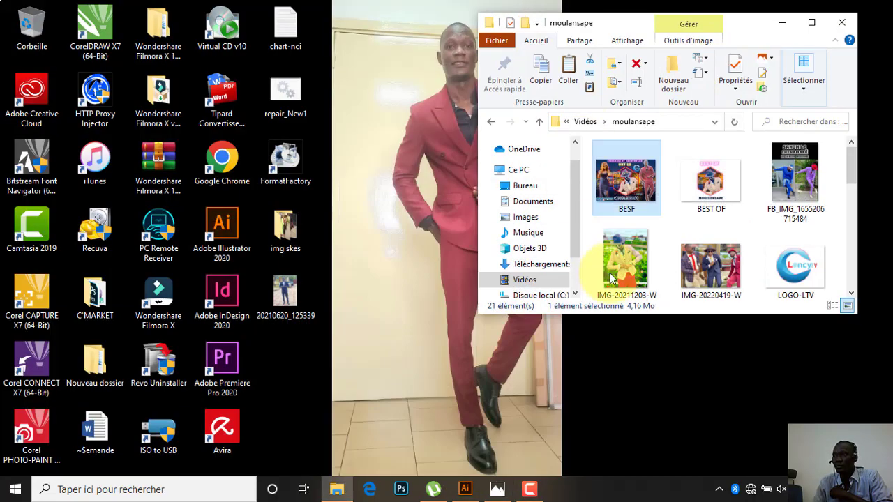
pyautogui.click(767, 22)
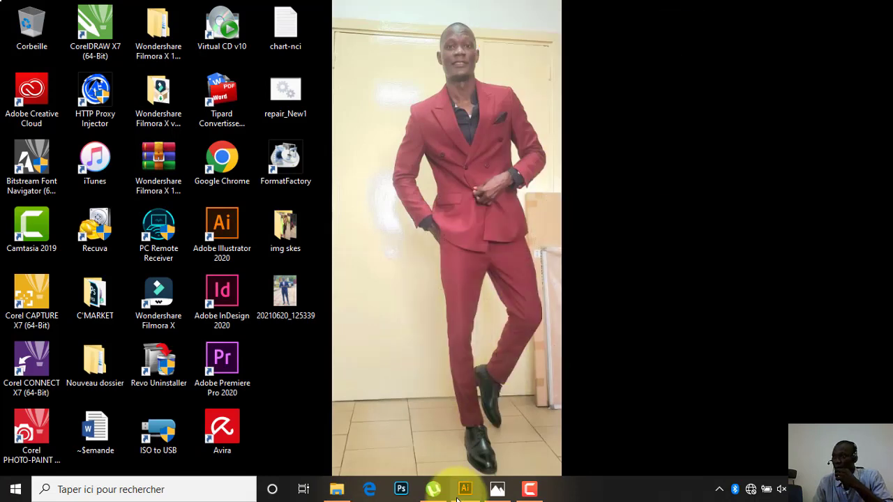
pyautogui.click(473, 493)
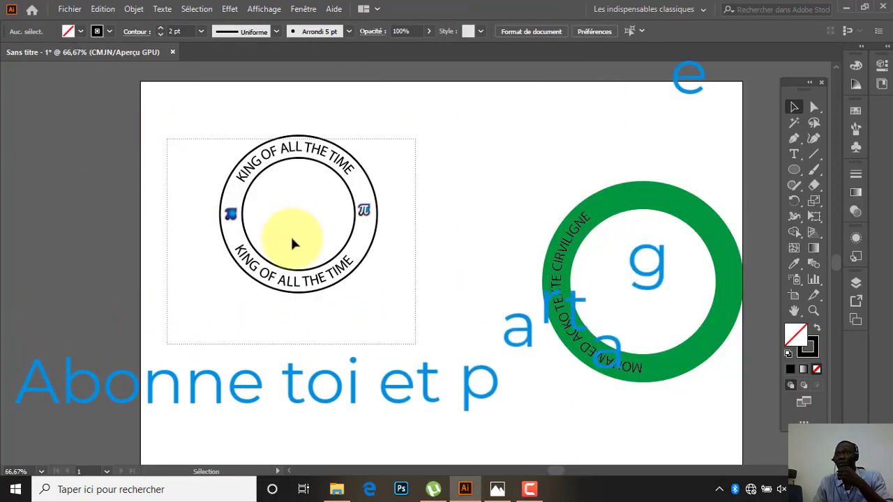
# - Move the KING OF ALL THE TIME badge over the top of the green ring, then deselect
pyautogui.moveTo(363, 209); pyautogui.dragTo(507, 166)
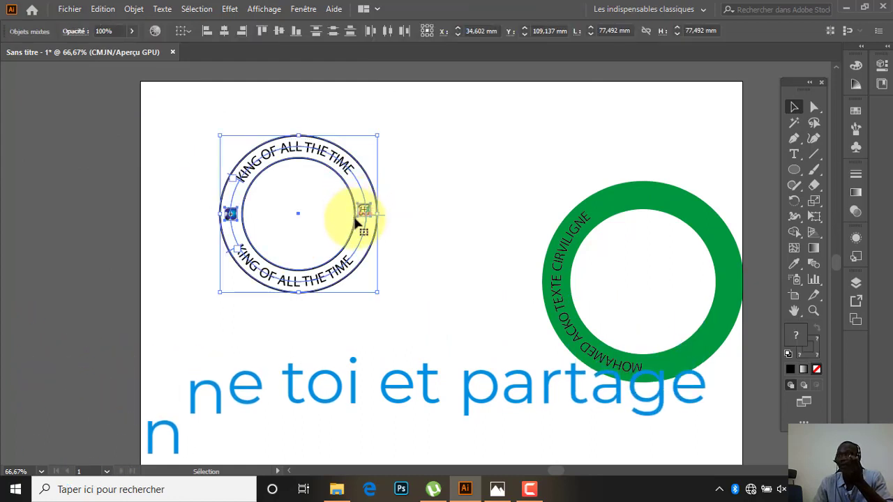
pyautogui.moveTo(507, 166); pyautogui.dragTo(709, 191)
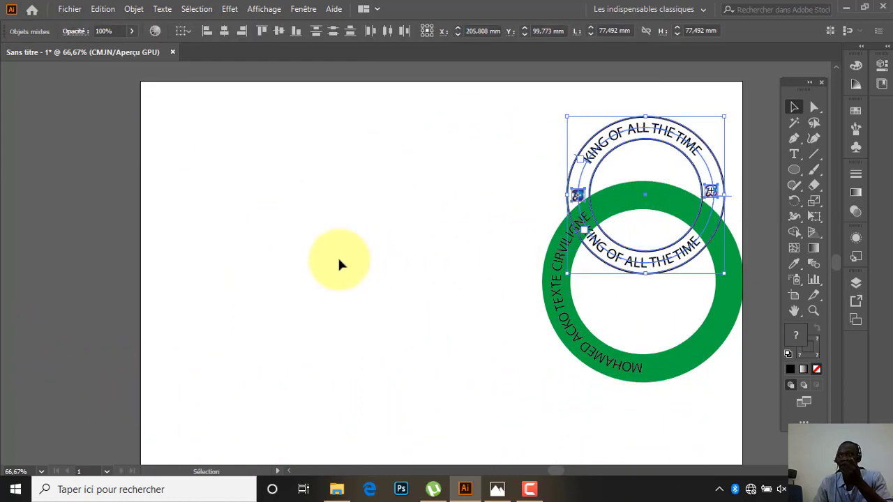
pyautogui.click(325, 183)
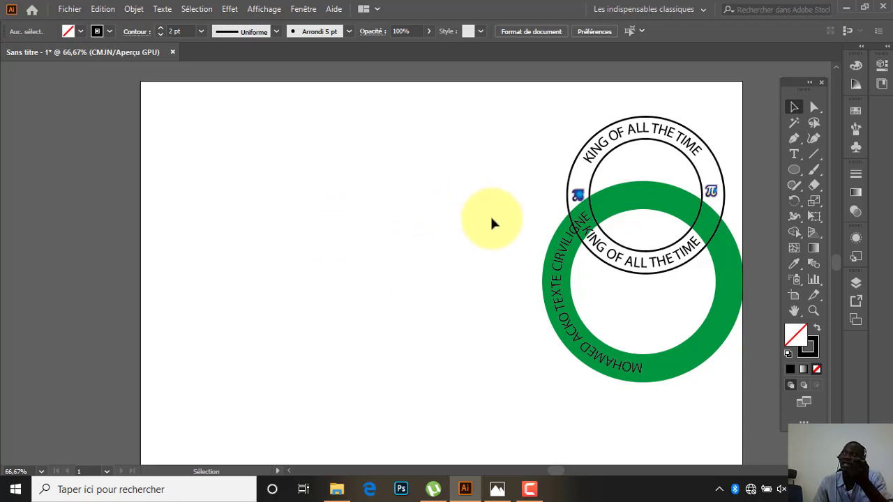
# - Draw a circle about 61.02 mm wide on the left of the artboard, then open the Edit menu
pyautogui.click(793, 171)
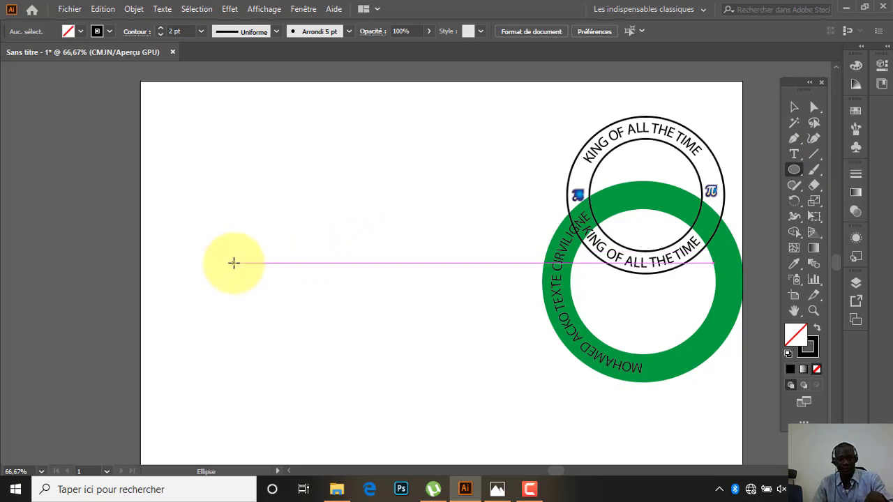
pyautogui.moveTo(285, 226)
pyautogui.mouseDown()
pyautogui.moveTo(355, 309)
pyautogui.moveTo(358, 302)
pyautogui.mouseUp()
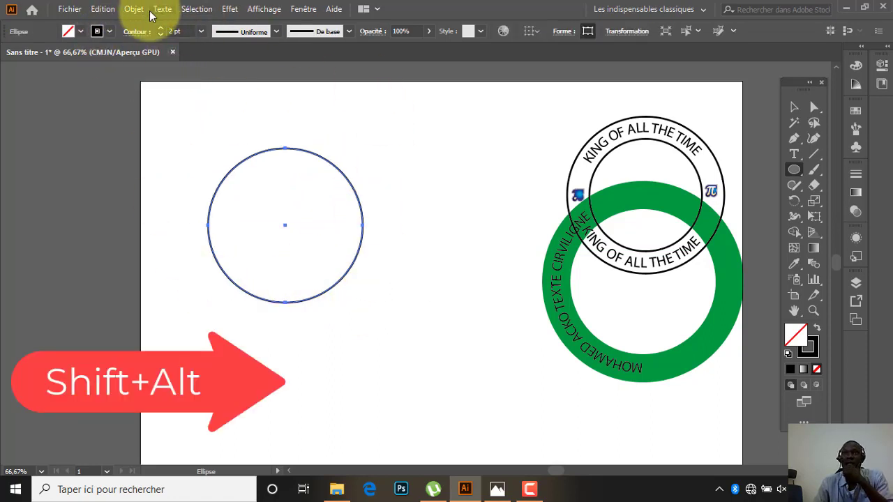
pyautogui.click(103, 11)
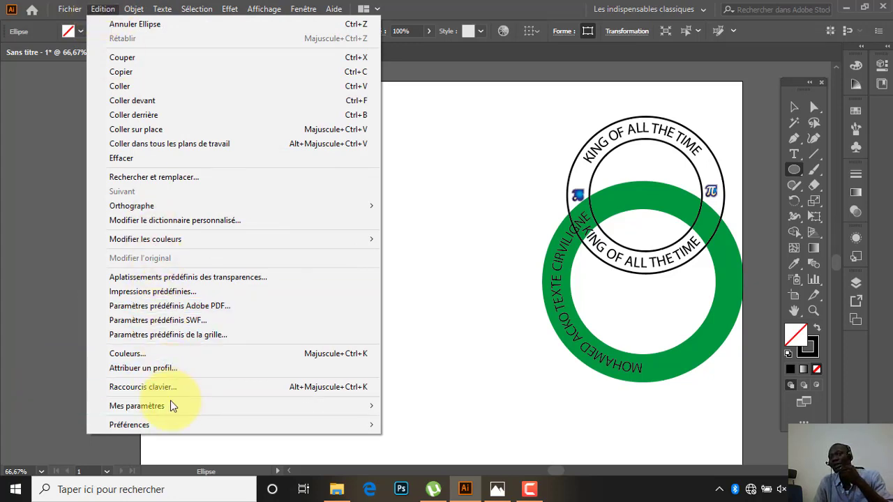
pyautogui.moveTo(230, 425)
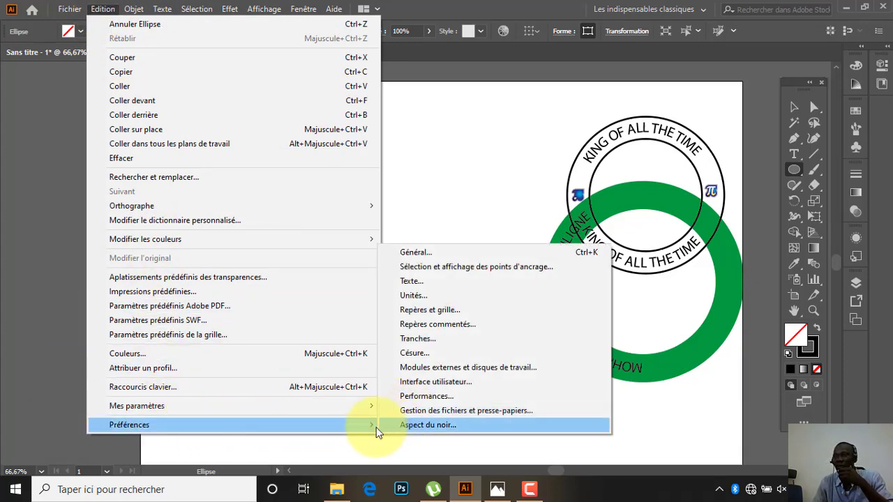
pyautogui.click(426, 283)
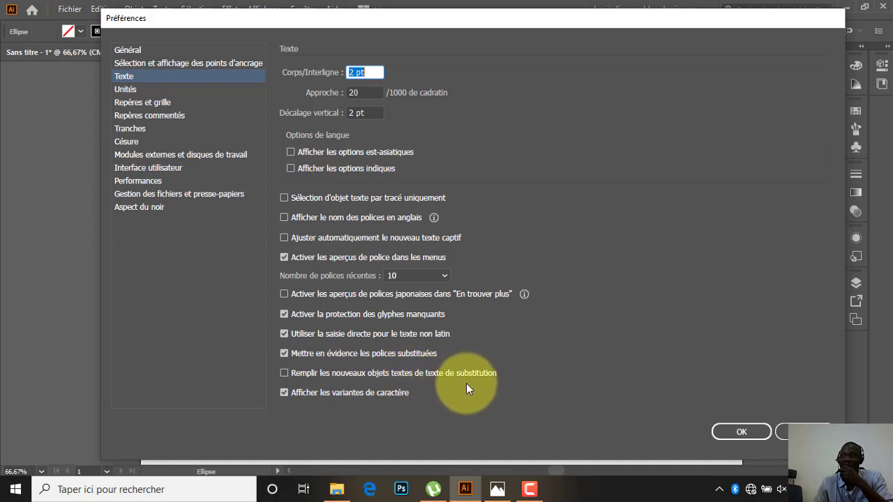
pyautogui.click(286, 374)
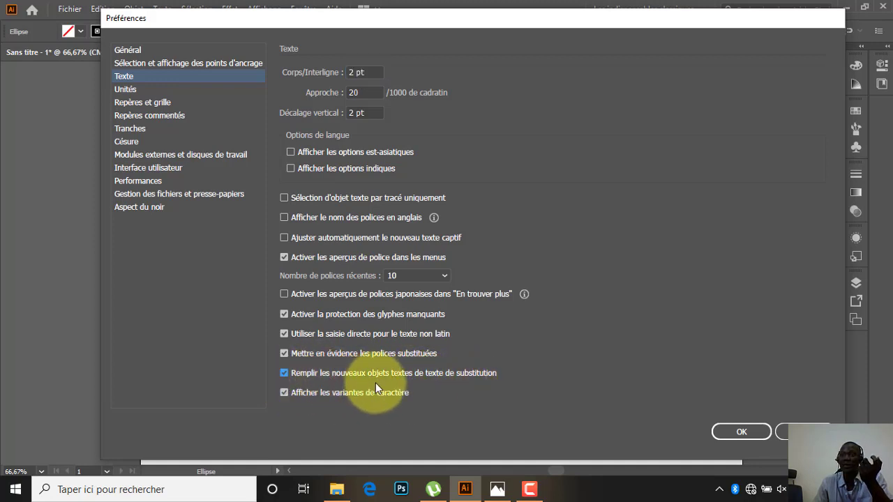
pyautogui.click(284, 374)
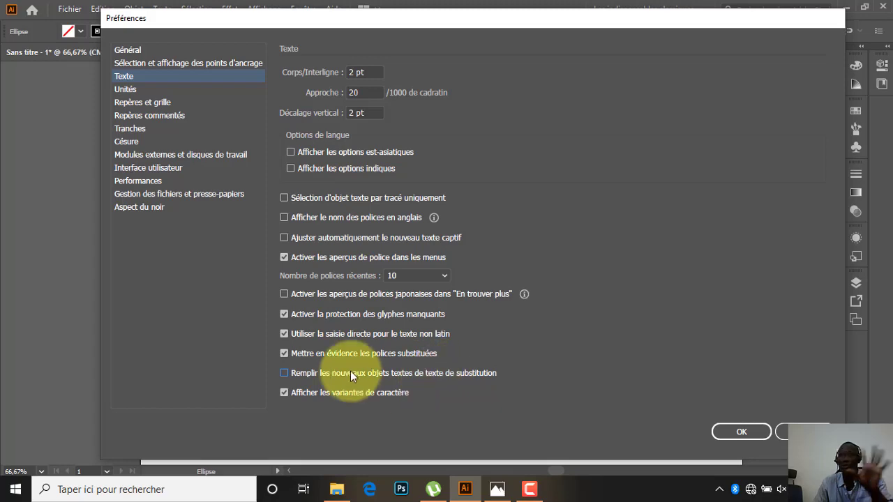
pyautogui.click(738, 431)
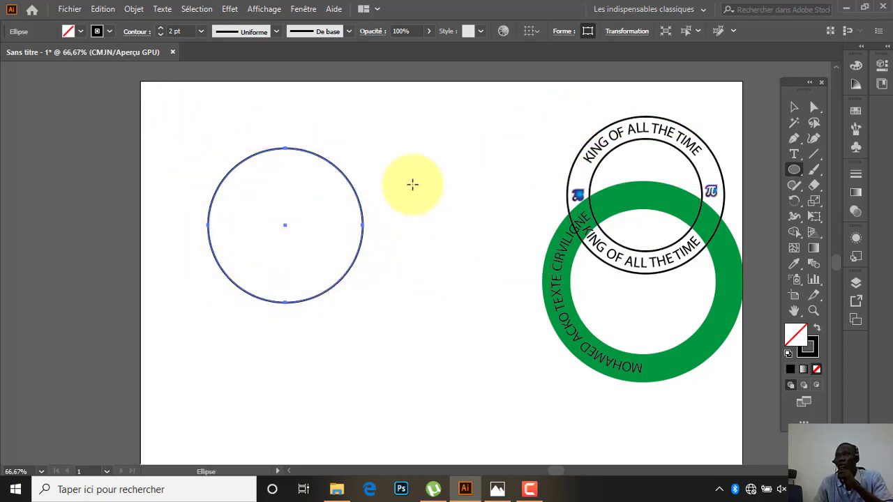
# - Set the new circle's stroke to None, leaving an invisible circular path
pyautogui.click(69, 30)
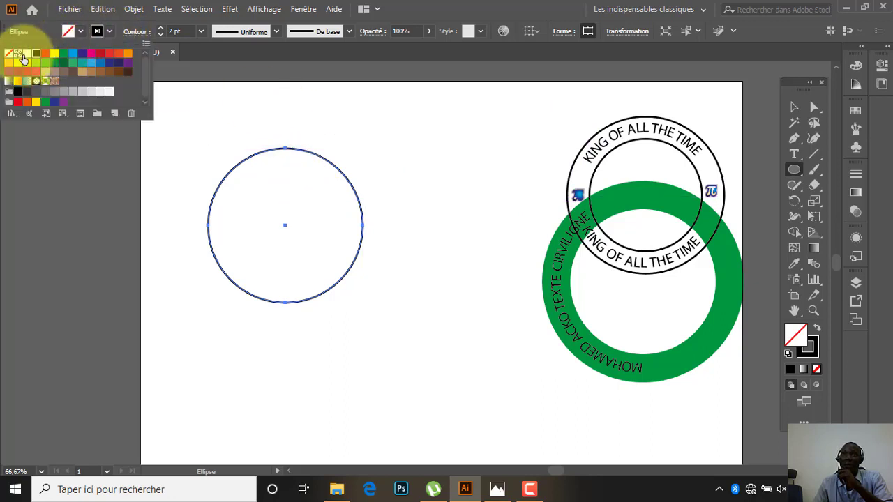
pyautogui.press('/')
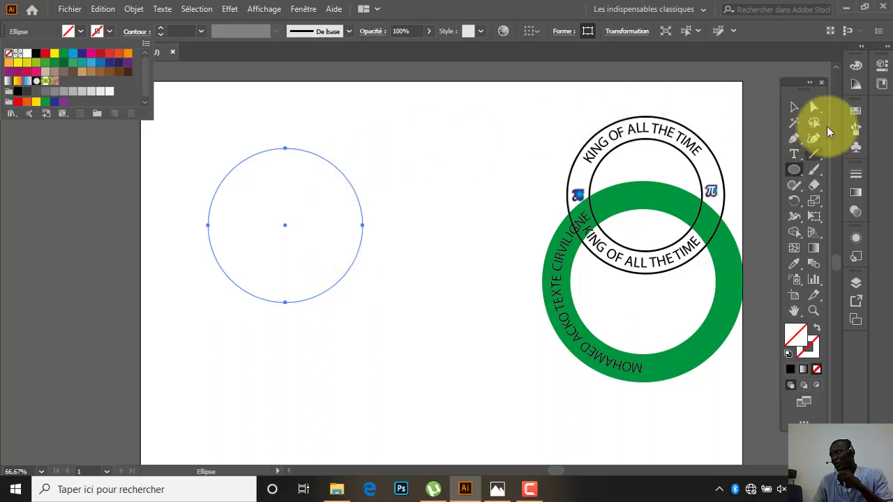
pyautogui.click(800, 158)
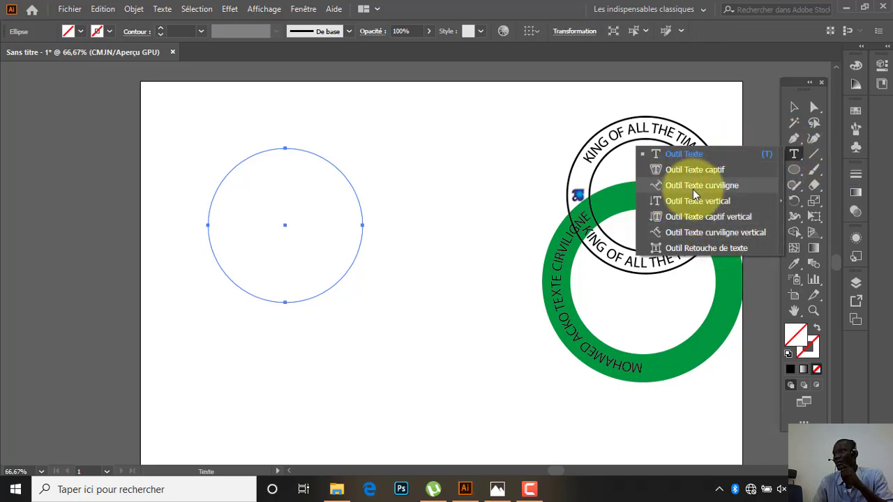
# - Type 'KING SACKO IS THE BEST OF ALL THE TIME' along the circle from its top-left
pyautogui.click(732, 186)
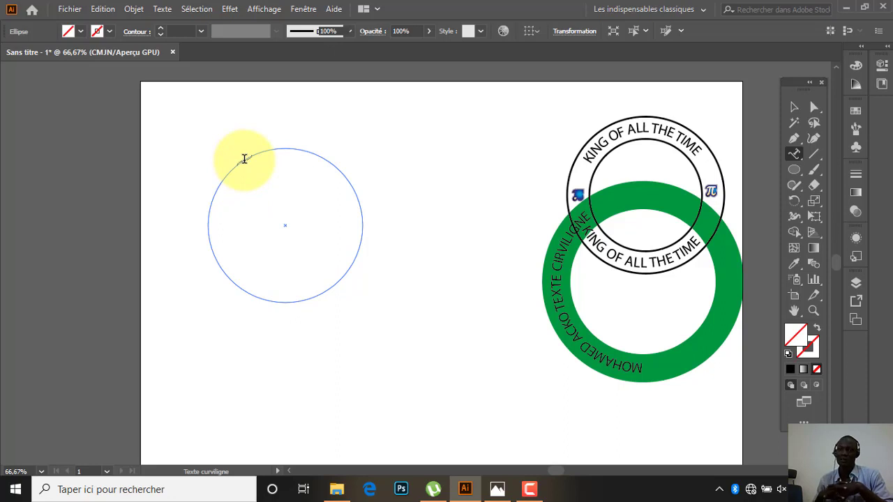
pyautogui.click(244, 158)
pyautogui.write('KING SACKO IS THE BEST OF ALL THE TI')
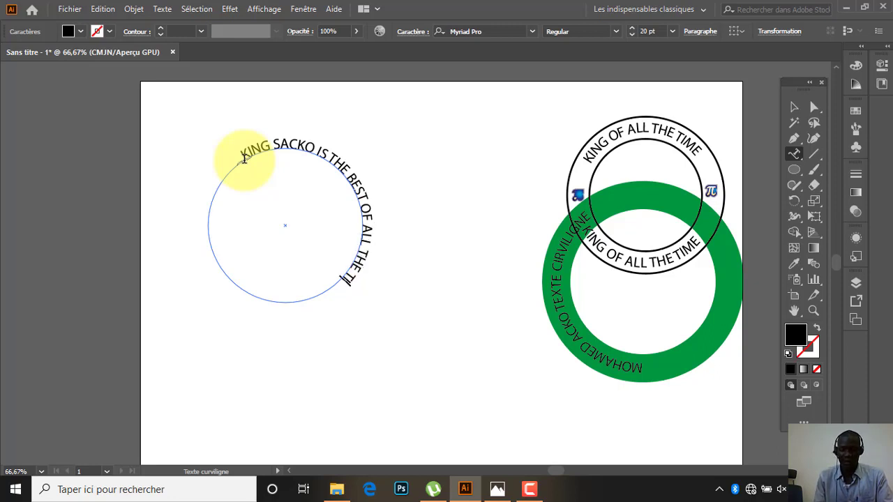
pyautogui.write('ME')
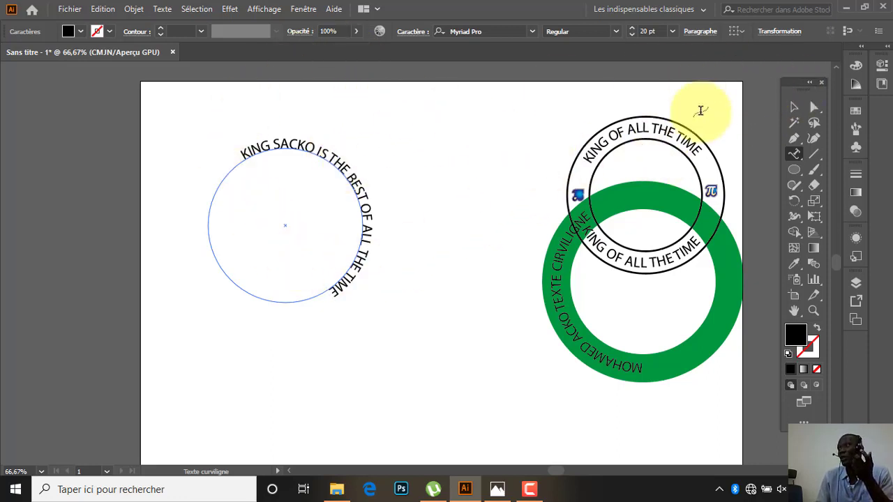
pyautogui.click(814, 107)
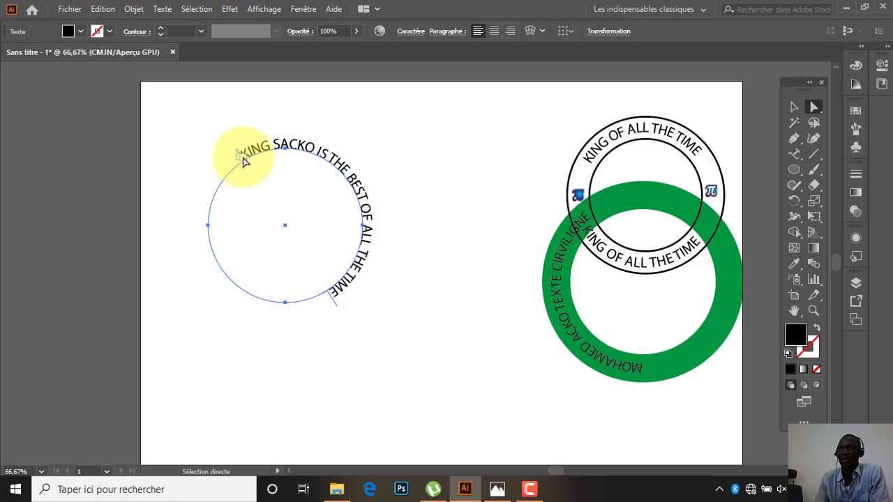
# - Slide the slogan's start bracket around the left circle until it arches evenly across the top
pyautogui.press('t')
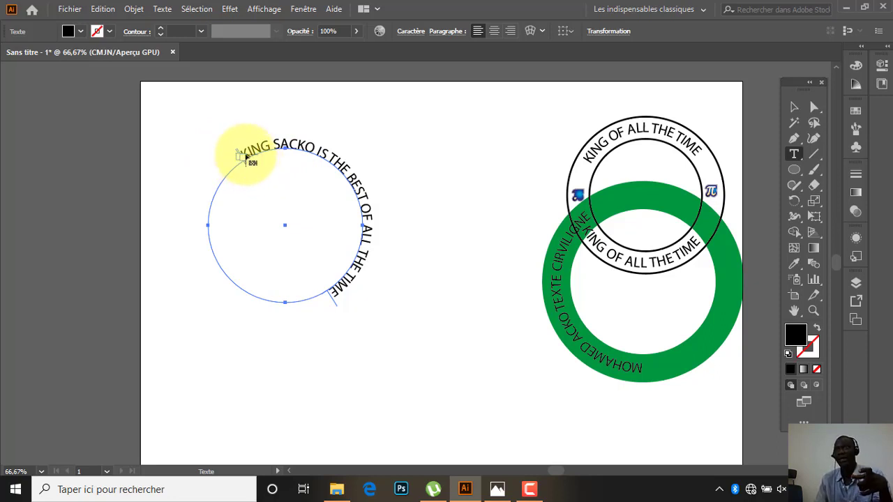
pyautogui.click(815, 108)
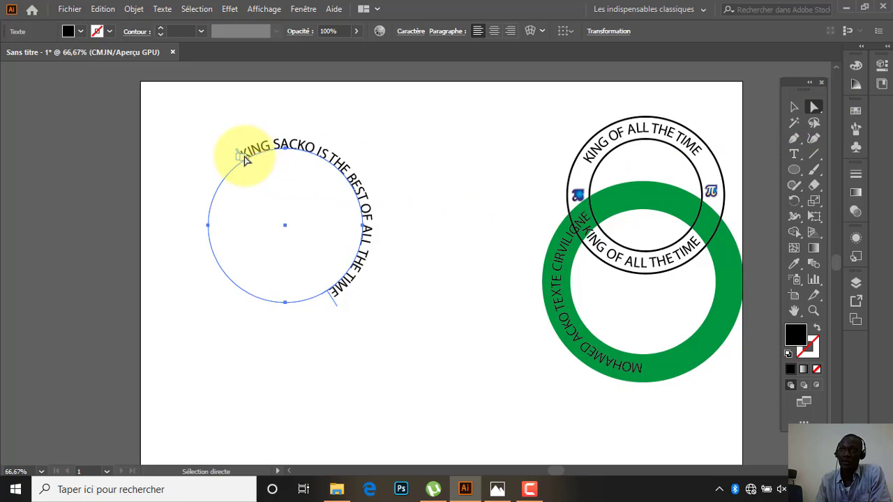
pyautogui.moveTo(244, 162)
pyautogui.mouseDown()
pyautogui.moveTo(358, 197)
pyautogui.moveTo(375, 227)
pyautogui.mouseUp()
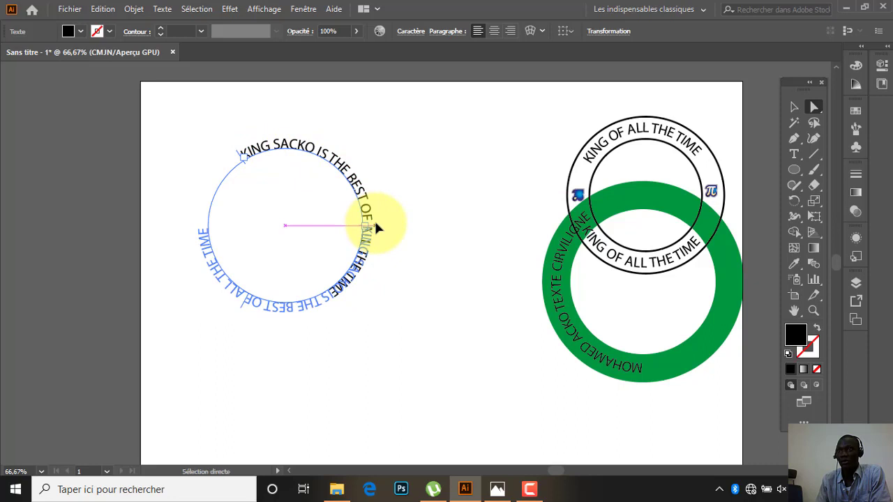
pyautogui.moveTo(375, 225); pyautogui.dragTo(374, 226)
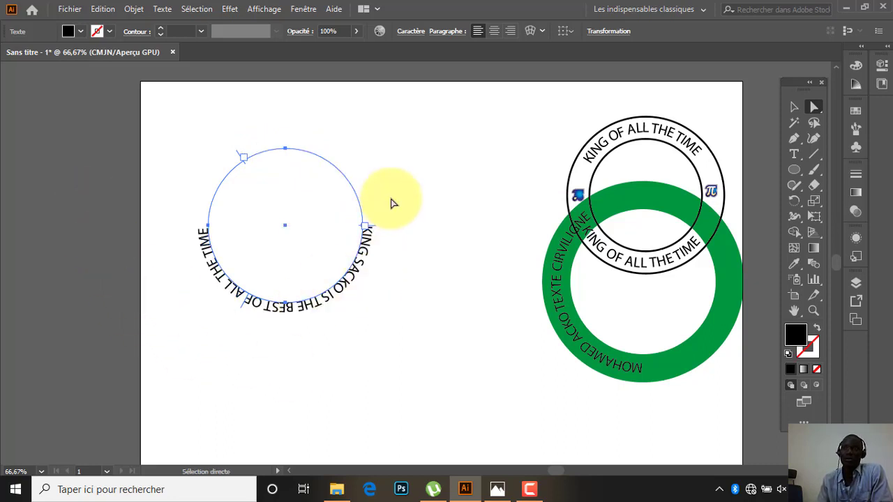
pyautogui.moveTo(366, 224)
pyautogui.mouseDown()
pyautogui.moveTo(323, 164)
pyautogui.moveTo(244, 185)
pyautogui.moveTo(244, 162)
pyautogui.mouseUp()
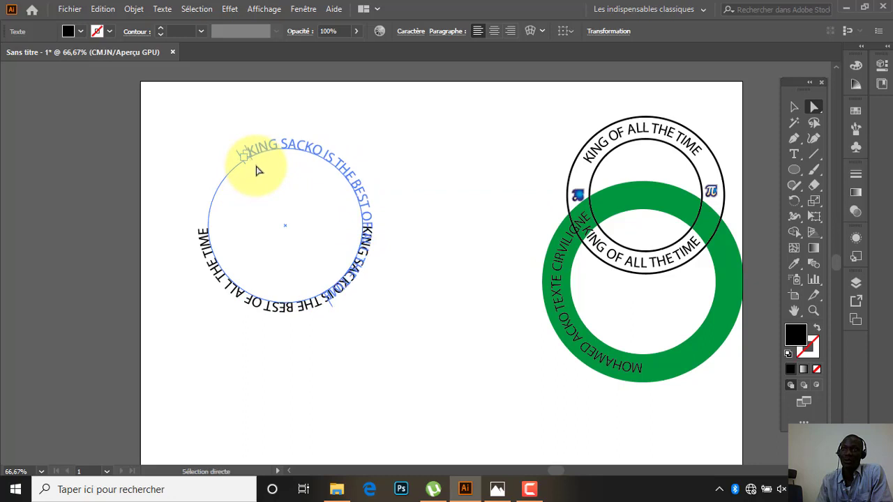
pyautogui.press('t')
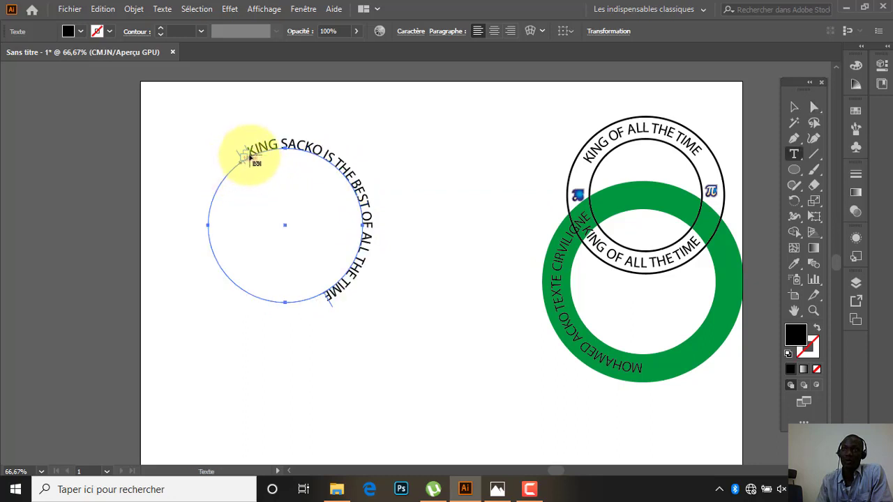
pyautogui.click(813, 107)
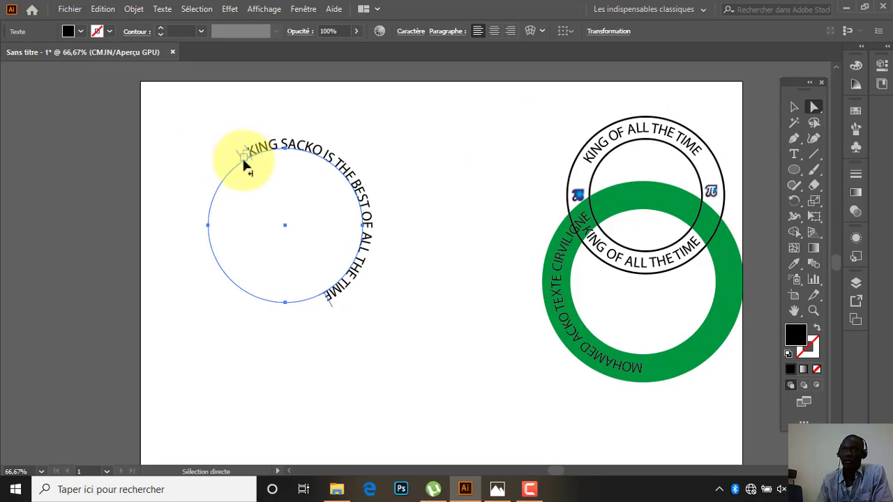
pyautogui.moveTo(242, 160); pyautogui.dragTo(213, 254)
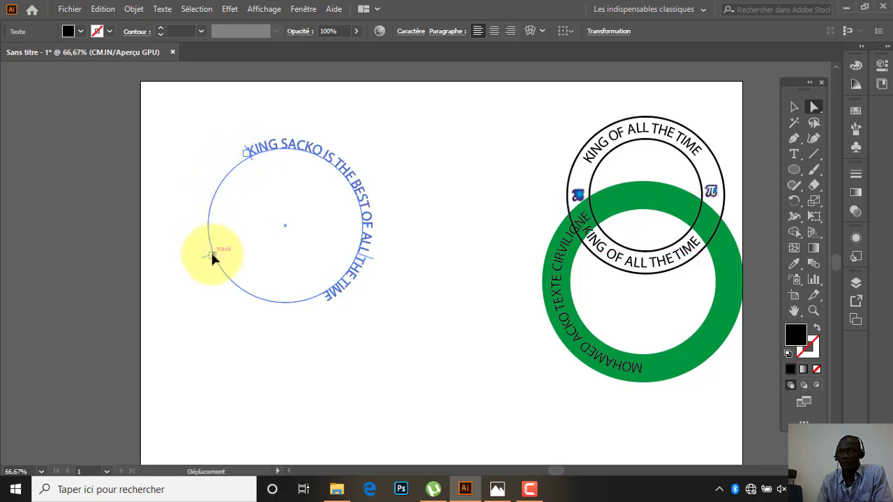
pyautogui.moveTo(213, 255)
pyautogui.mouseDown()
pyautogui.moveTo(249, 175)
pyautogui.moveTo(220, 229)
pyautogui.mouseUp()
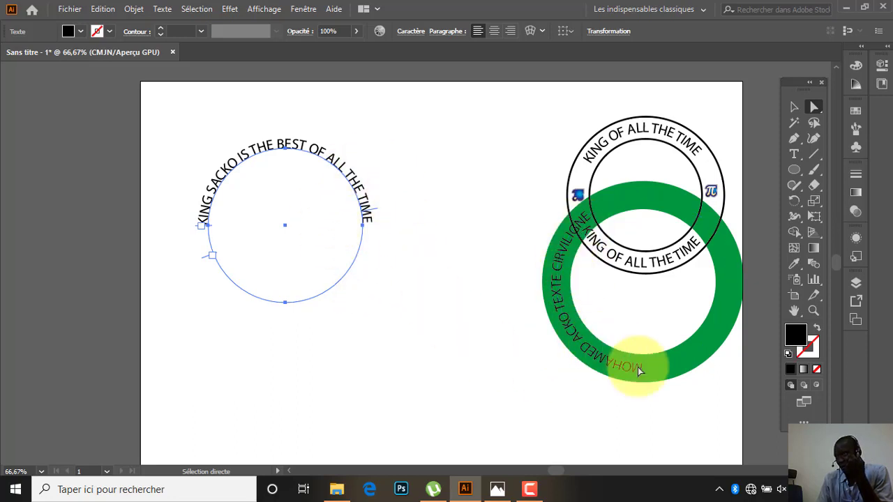
pyautogui.moveTo(584, 342); pyautogui.dragTo(523, 306)
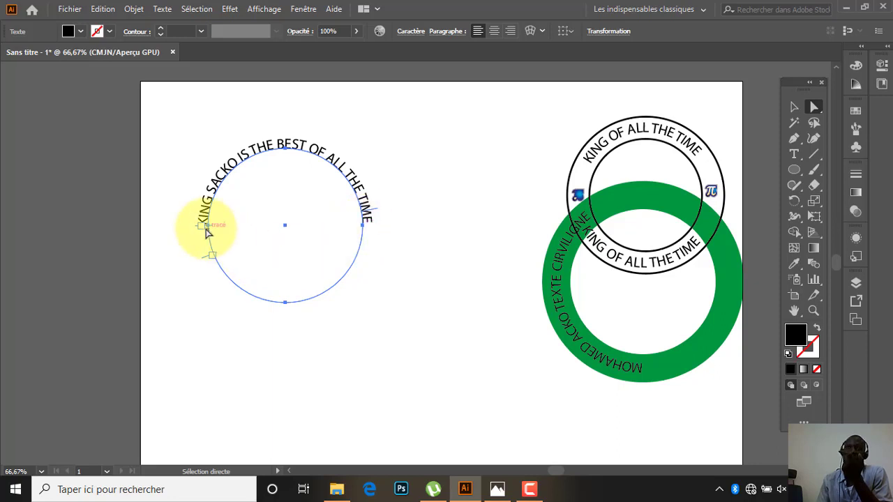
pyautogui.moveTo(207, 230); pyautogui.dragTo(234, 227)
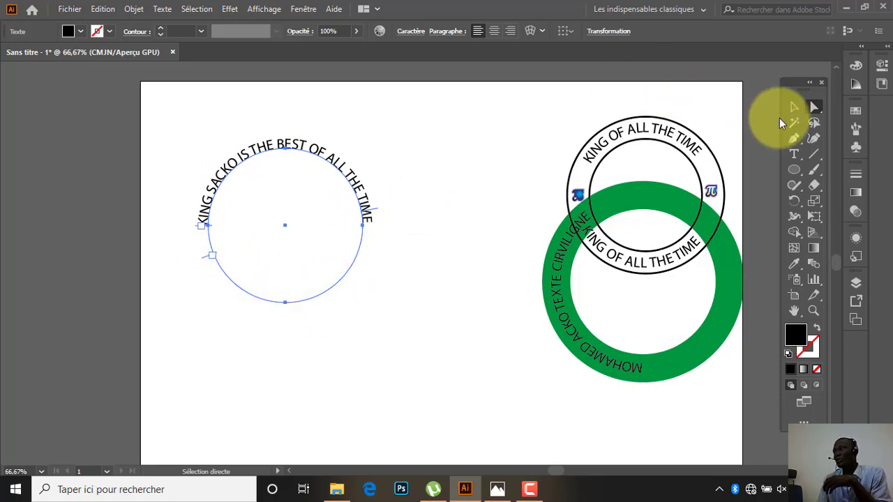
# - Alt-drag a duplicate of the KING SACKO path-text circle and set it back over the original
pyautogui.click(793, 107)
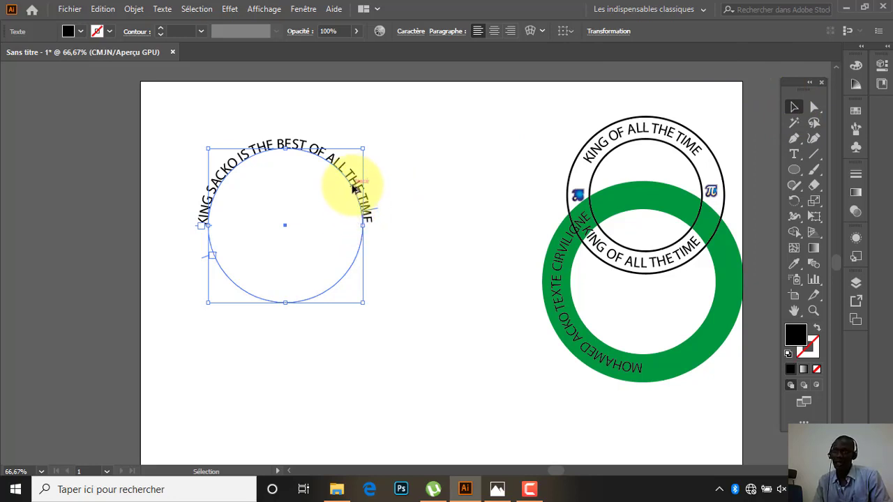
pyautogui.moveTo(369, 192); pyautogui.dragTo(447, 201)
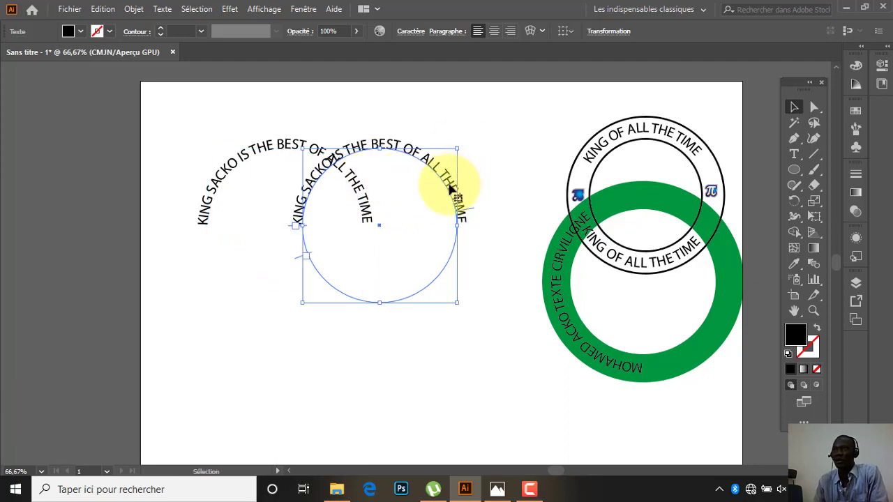
pyautogui.moveTo(450, 187); pyautogui.dragTo(351, 186)
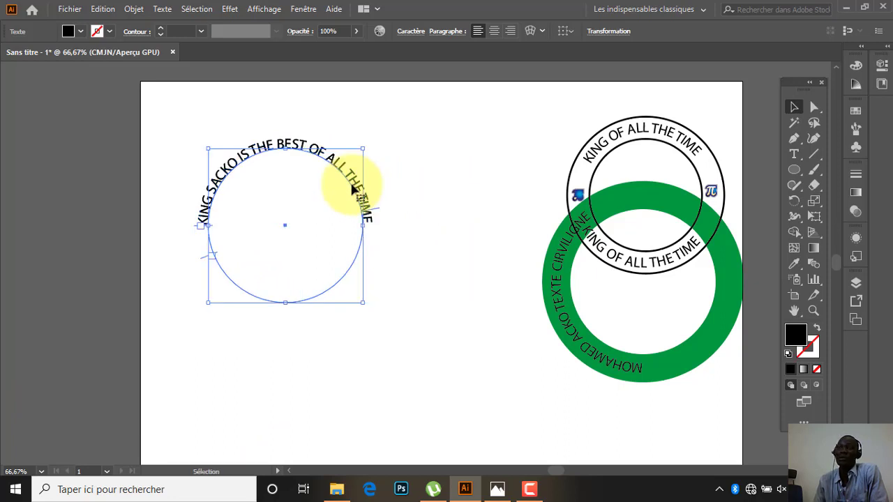
# - Give the copy Type on a Path options: Rainbow effect, Centre alignment, and Flip enabled
pyautogui.click(163, 9)
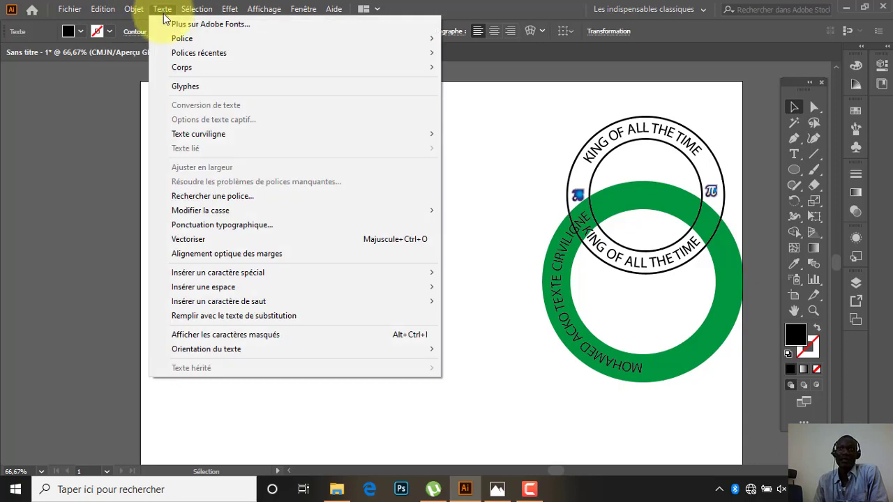
pyautogui.moveTo(198, 134)
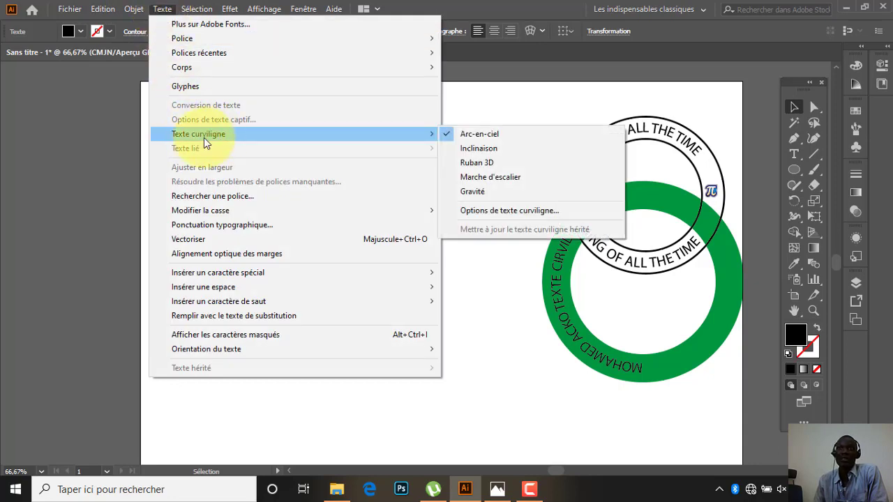
pyautogui.click(510, 210)
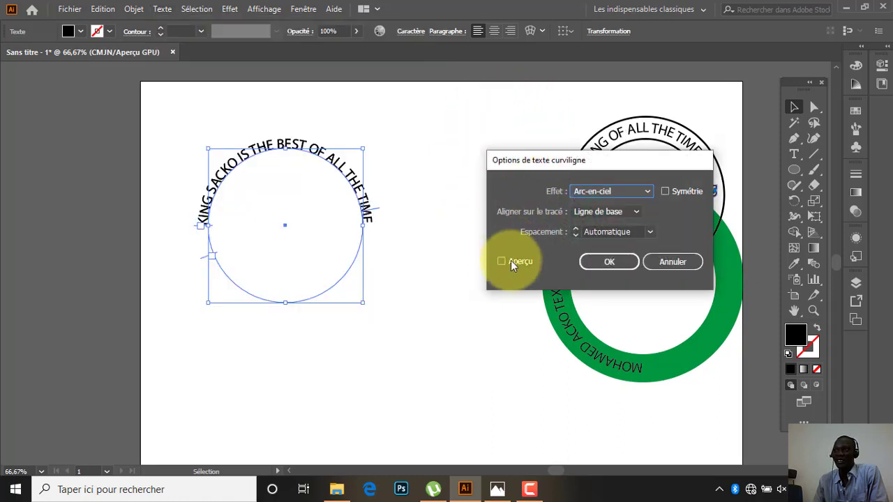
pyautogui.click(500, 262)
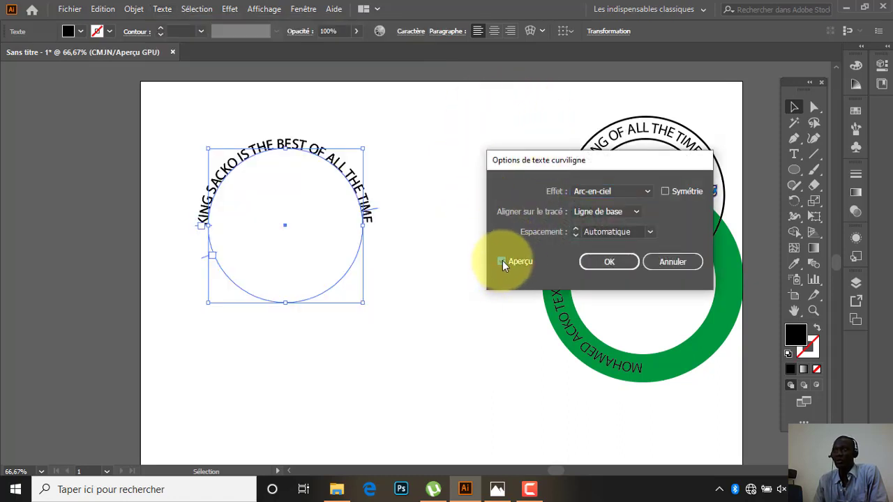
pyautogui.click(647, 191)
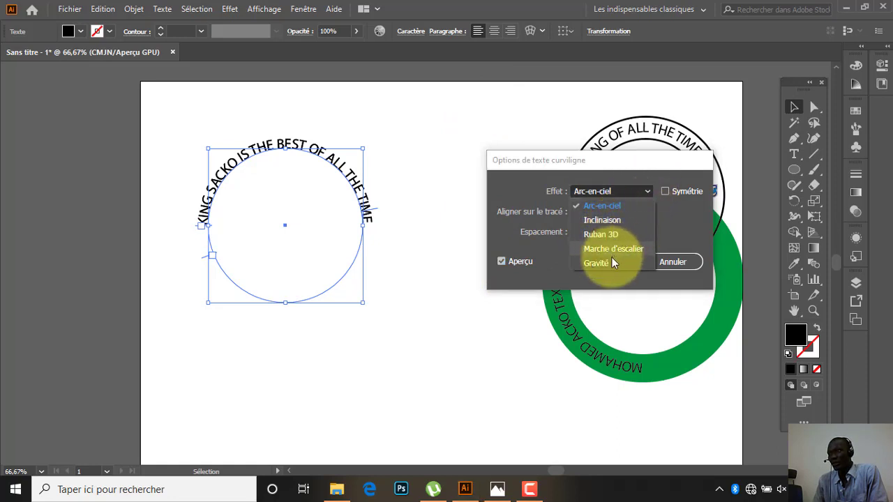
pyautogui.click(646, 192)
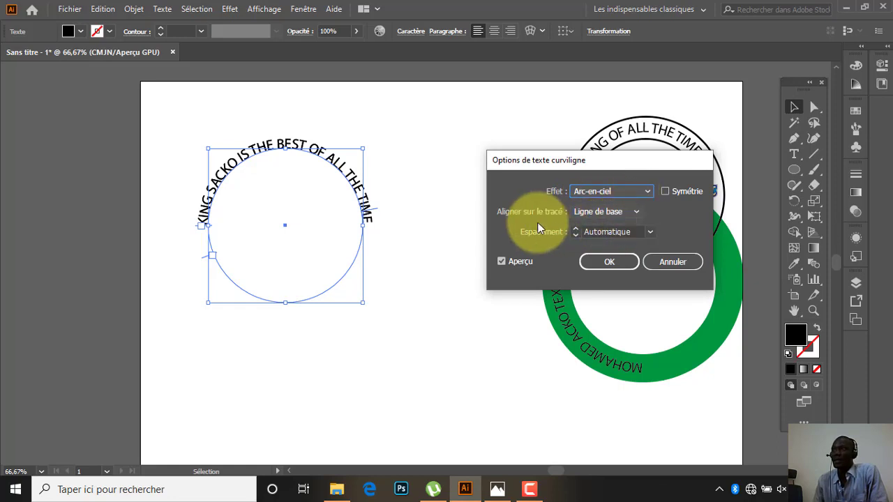
pyautogui.click(633, 211)
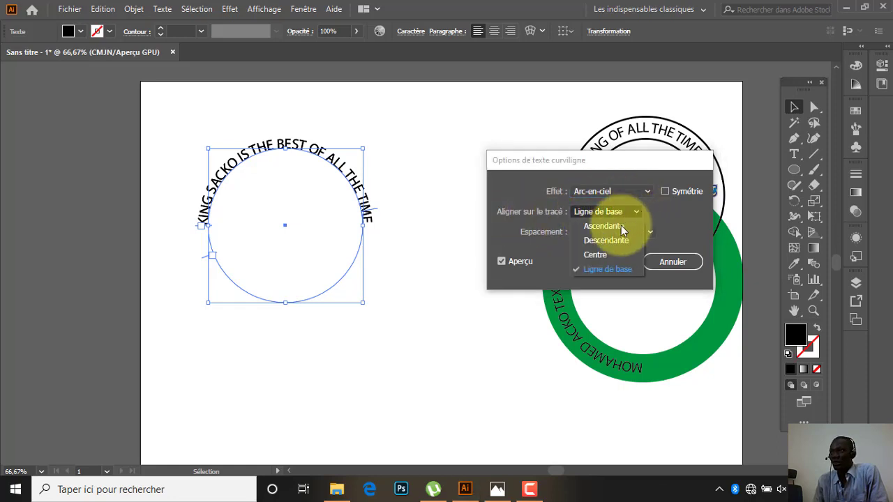
pyautogui.click(594, 255)
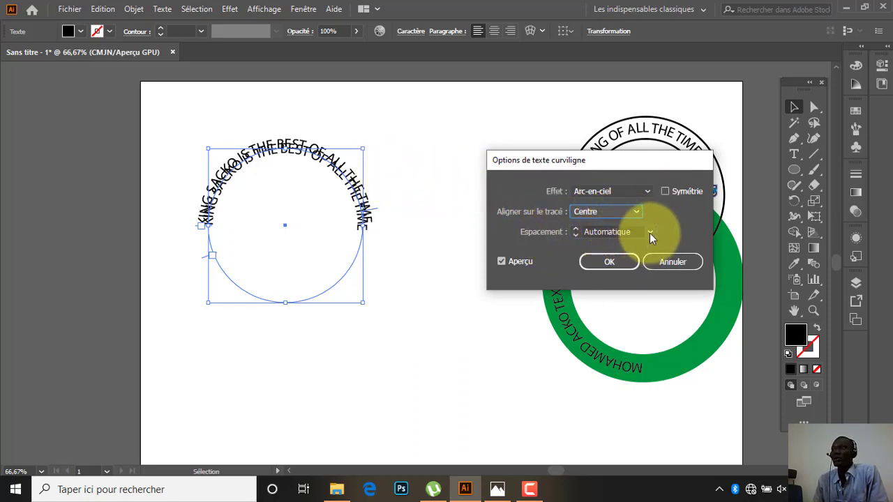
pyautogui.click(665, 190)
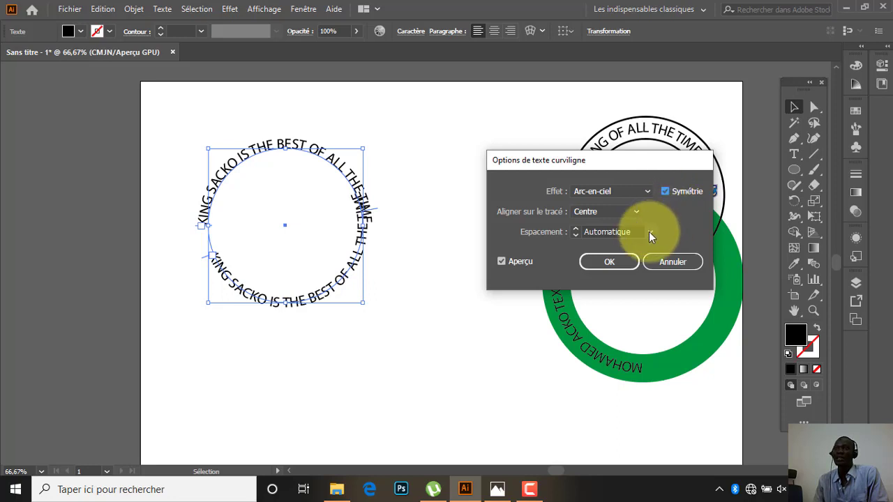
pyautogui.click(631, 262)
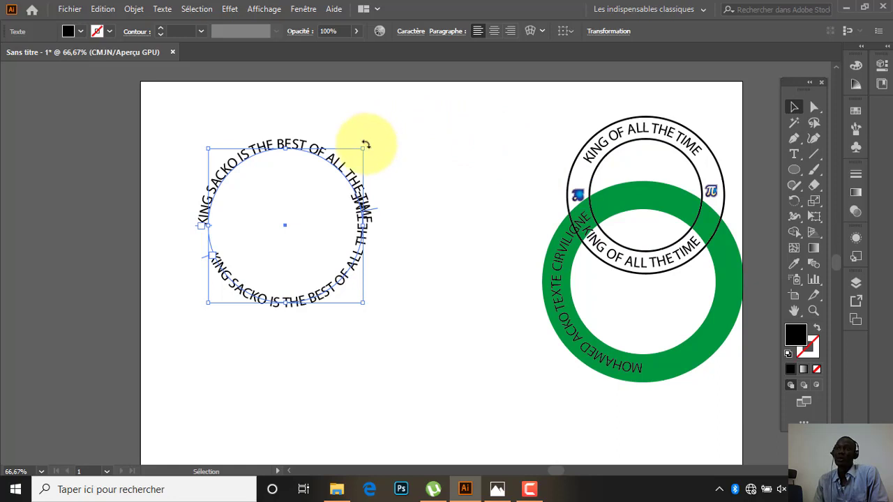
# - Slide the mirrored lower text along the circle and rotate the text object into place
pyautogui.moveTo(366, 143); pyautogui.dragTo(376, 181)
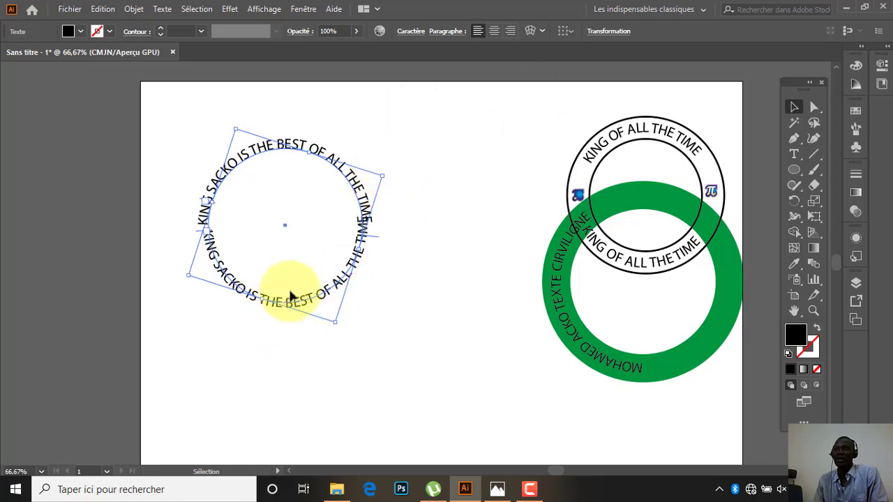
pyautogui.click(793, 159)
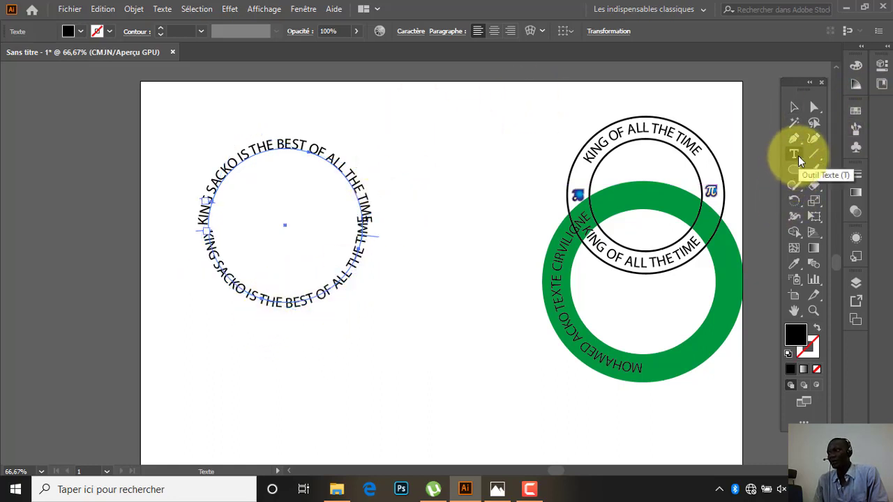
pyautogui.click(798, 156)
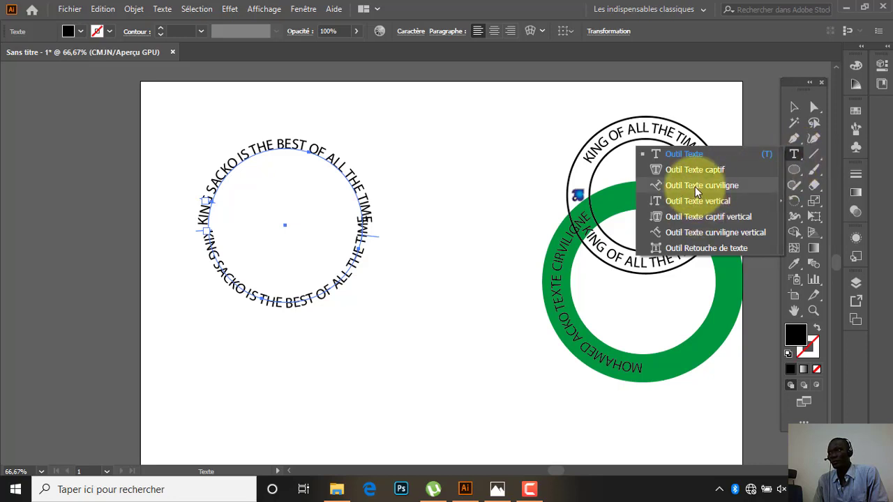
pyautogui.press('alt')
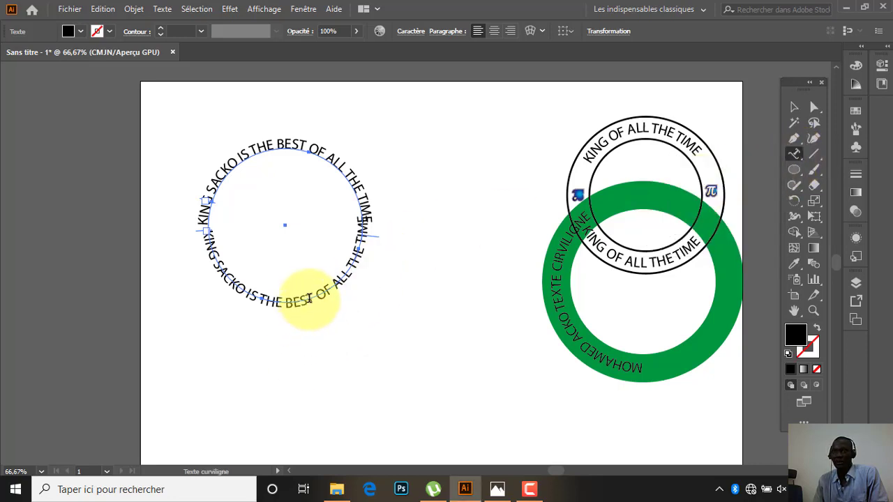
pyautogui.click(308, 296)
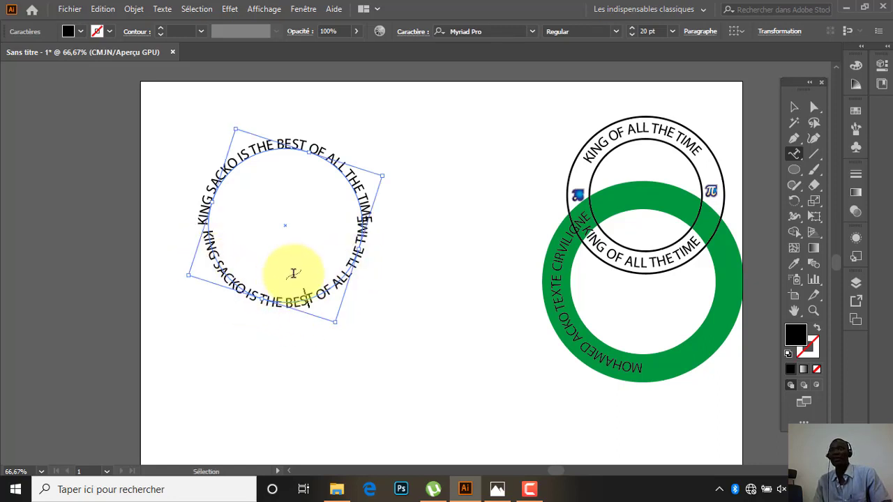
pyautogui.moveTo(292, 280); pyautogui.dragTo(375, 253)
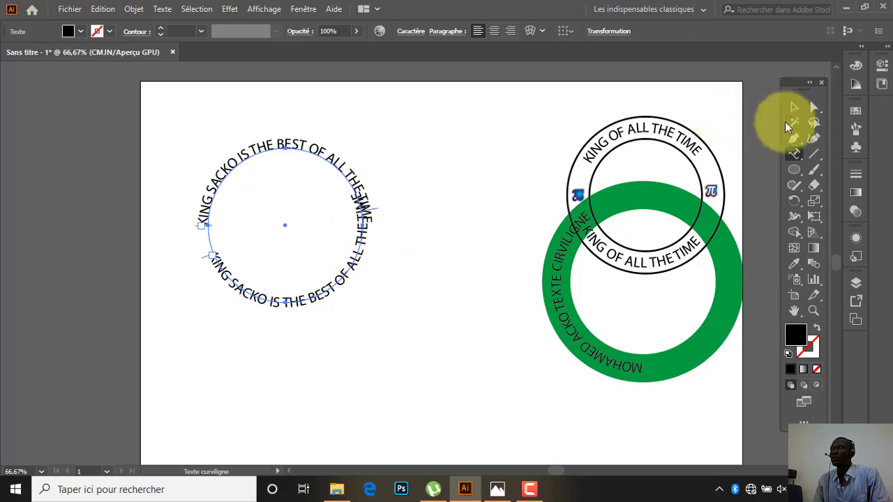
pyautogui.click(795, 106)
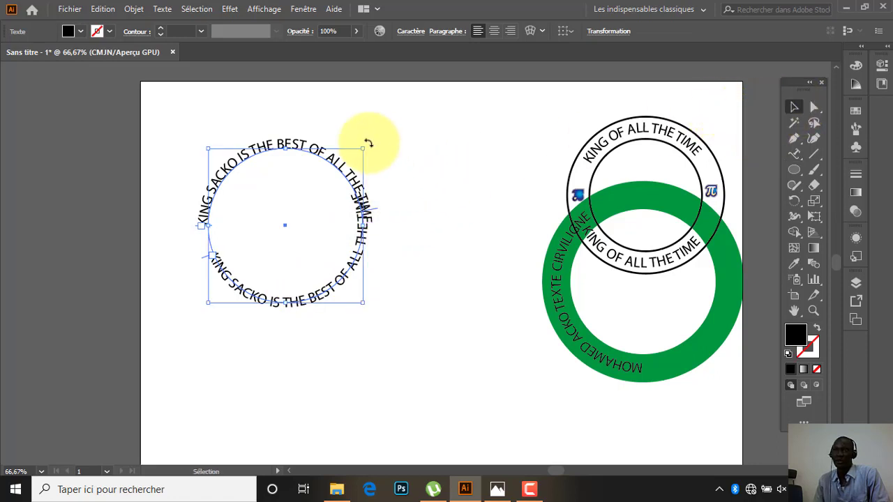
pyautogui.moveTo(368, 143); pyautogui.dragTo(379, 188)
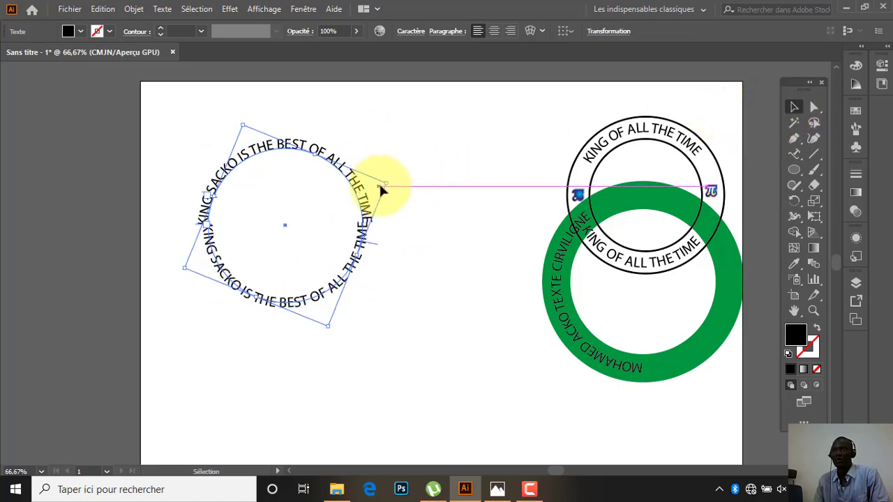
# - Replace the lower curved text with 'OF ALL ME GROUP MD'
pyautogui.doubleClick(336, 296)
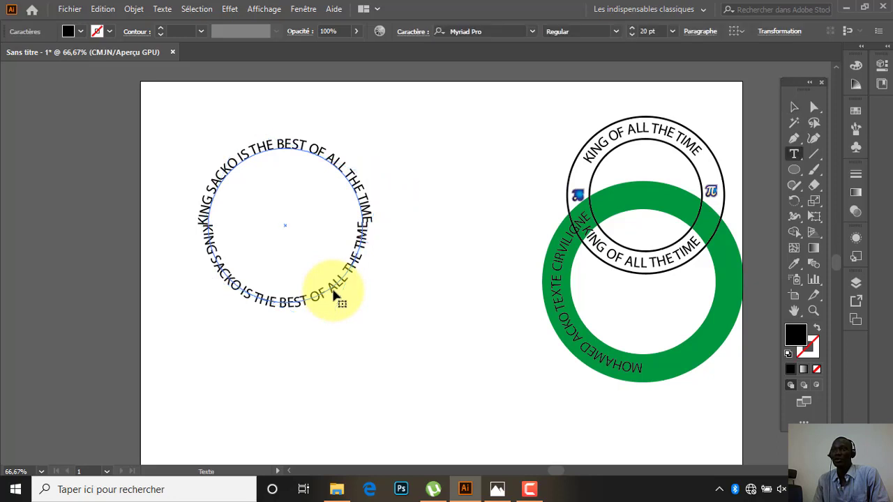
pyautogui.hotkey('ctrl', 'a')
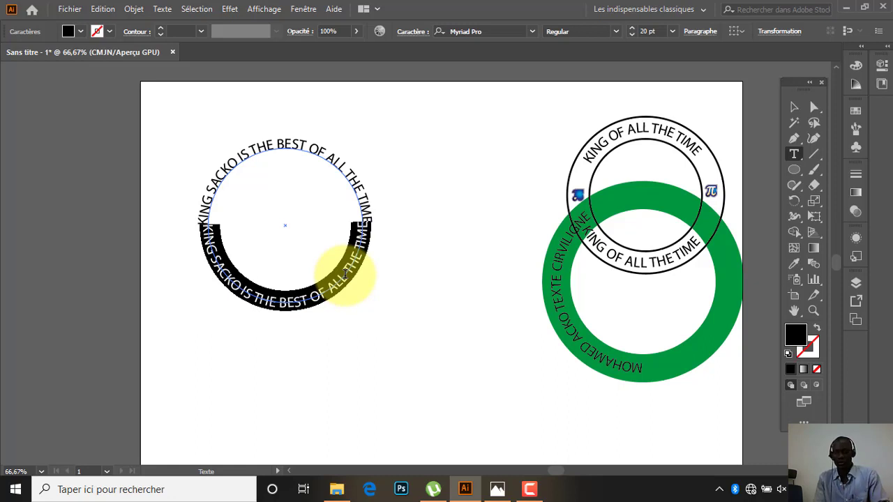
pyautogui.press('Delete')
pyautogui.write('OF ALL ME GROUP')
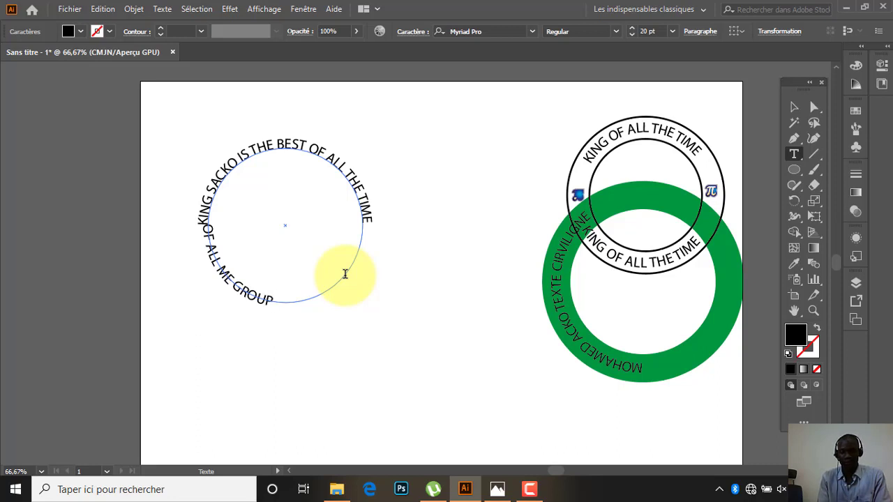
pyautogui.write('MD')
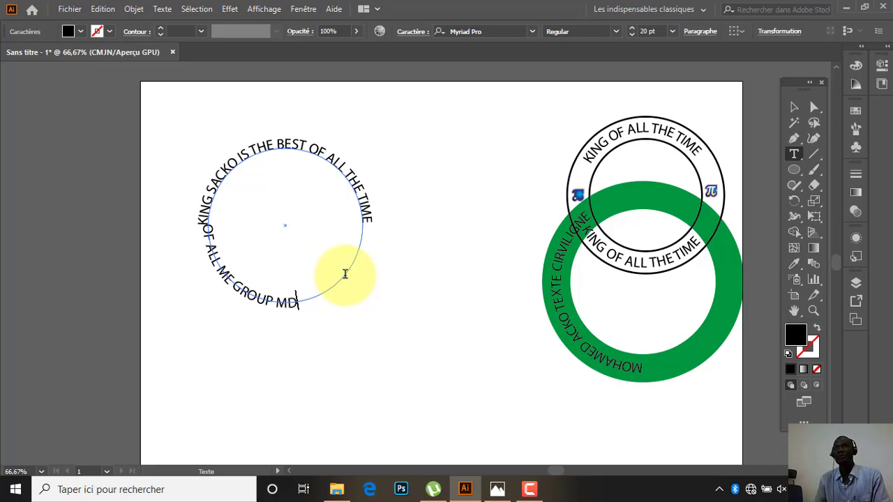
pyautogui.click(795, 106)
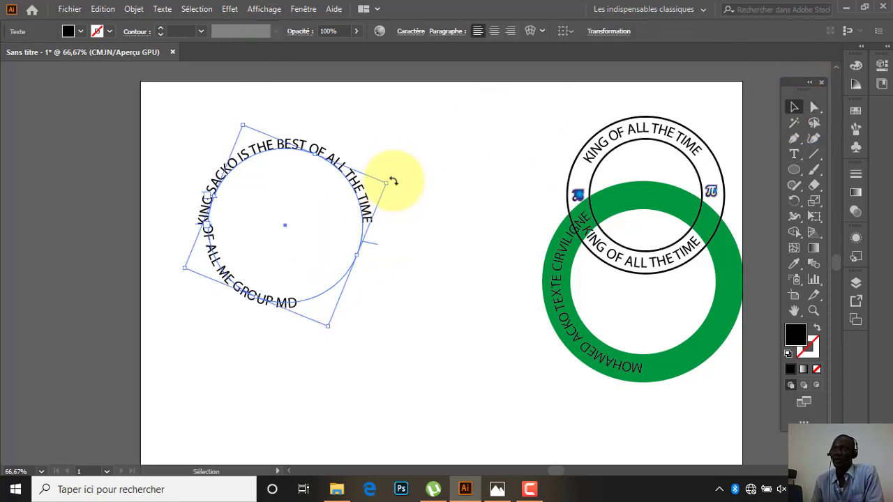
# - Rotate the lower curved text around the circle, then reselect it
pyautogui.moveTo(392, 180); pyautogui.dragTo(374, 94)
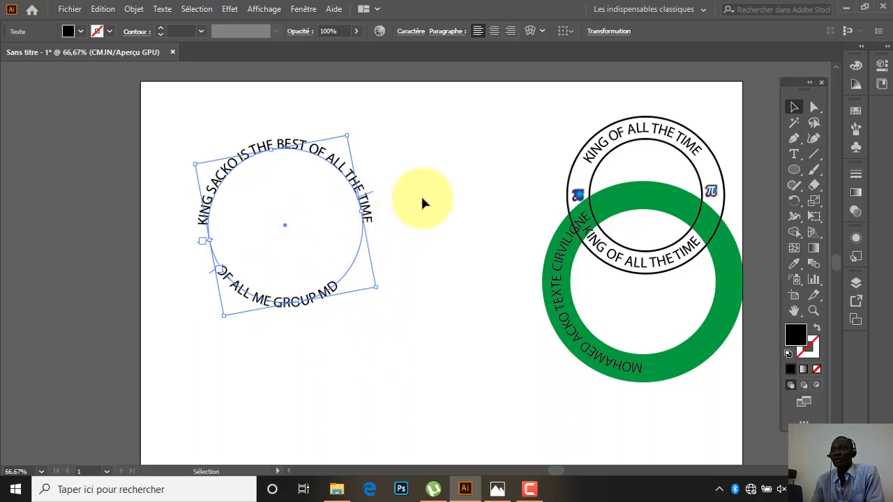
pyautogui.click(368, 337)
pyautogui.click(366, 361)
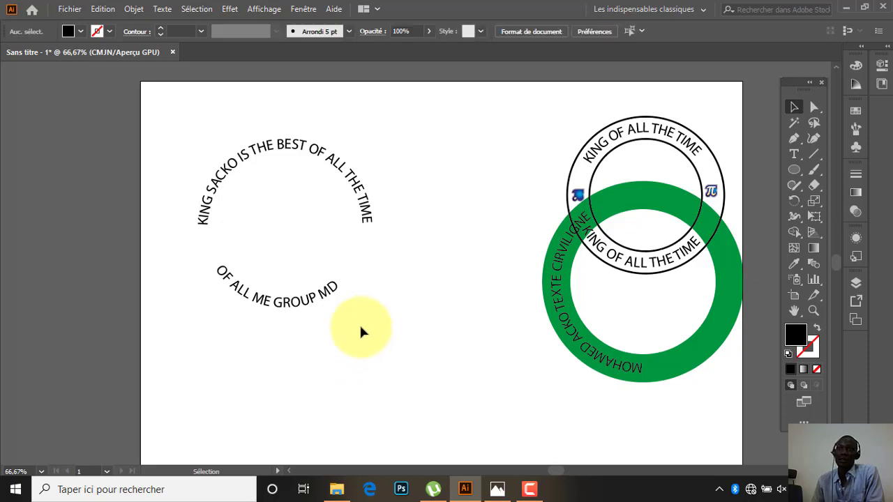
pyautogui.click(308, 298)
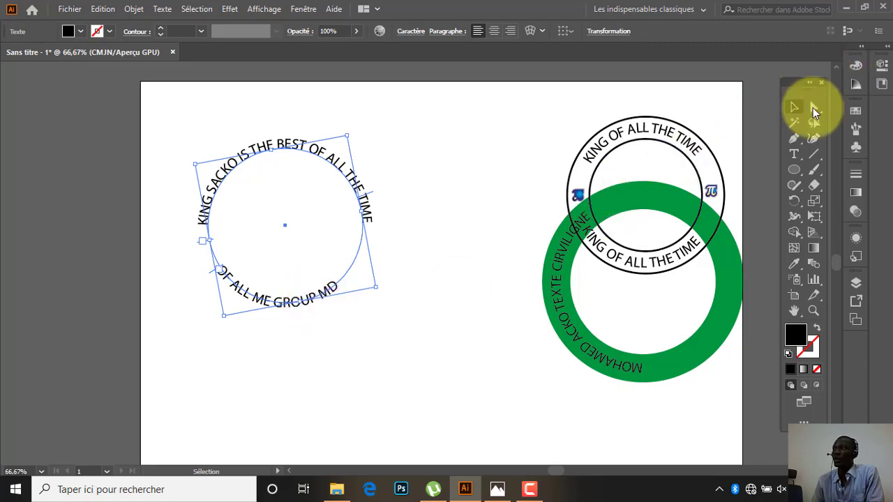
# - Extend the text to 'OF ALL ME GROUP MD NO MORE' and rotate it centred at the bottom
pyautogui.click(800, 150)
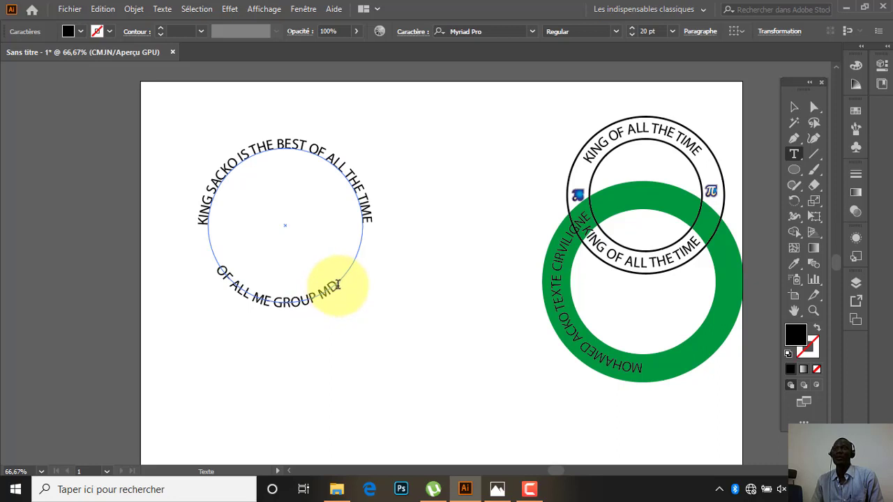
pyautogui.click(337, 285)
pyautogui.write('NO MORE')
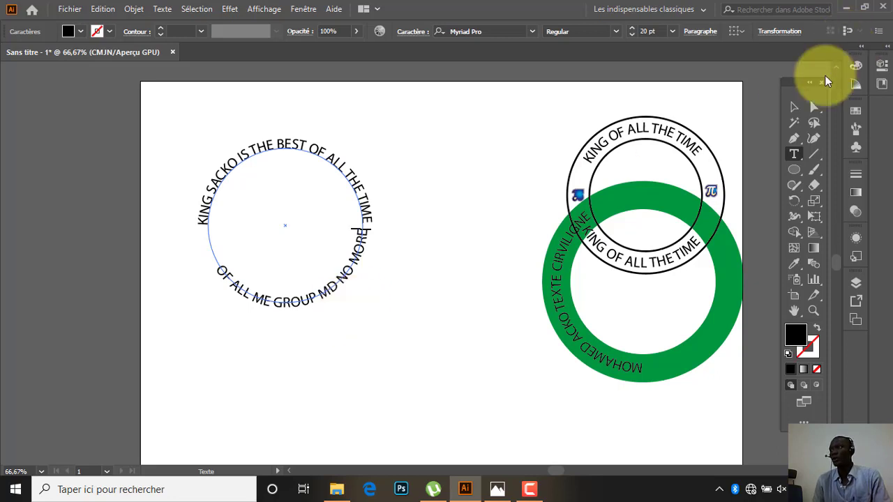
pyautogui.click(794, 106)
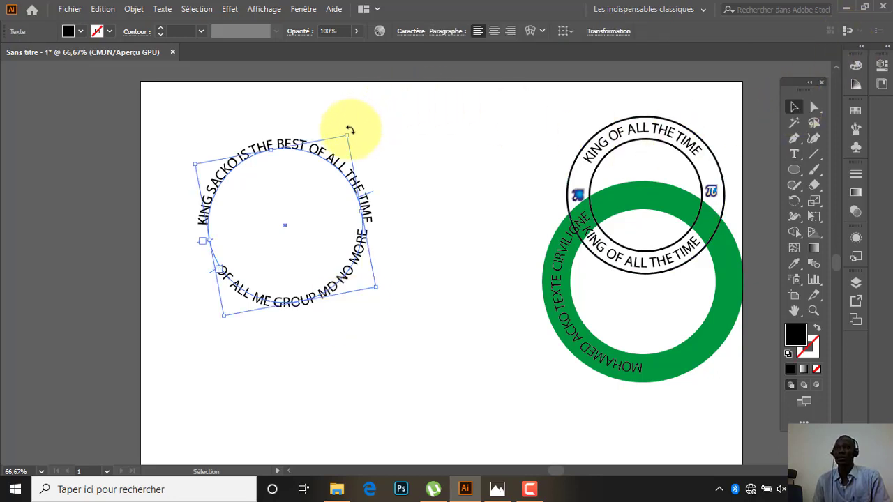
pyautogui.moveTo(350, 130); pyautogui.dragTo(364, 151)
pyautogui.click(456, 372)
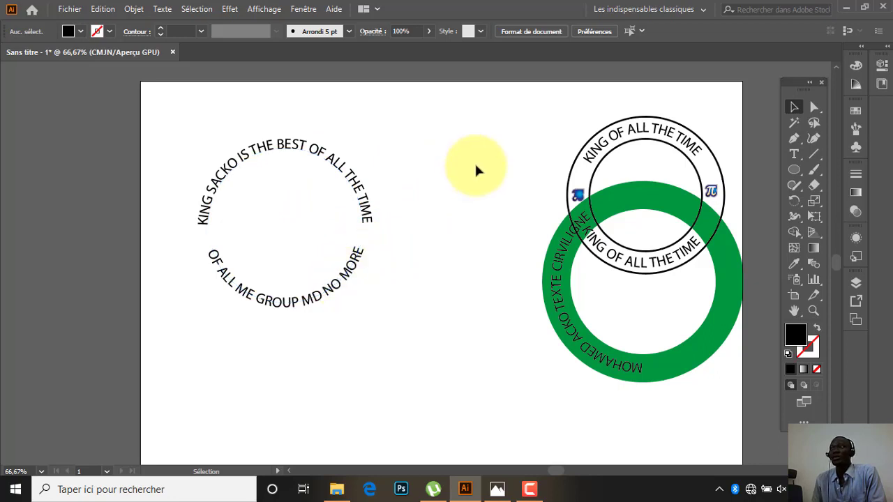
# - Draw a circle inside the curved text with no fill and a black 3 pt stroke
pyautogui.click(793, 170)
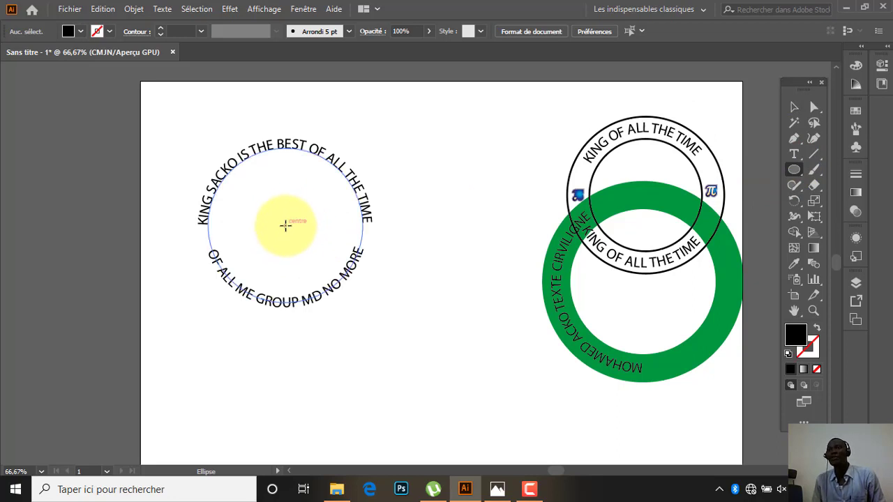
pyautogui.moveTo(285, 225); pyautogui.dragTo(356, 270)
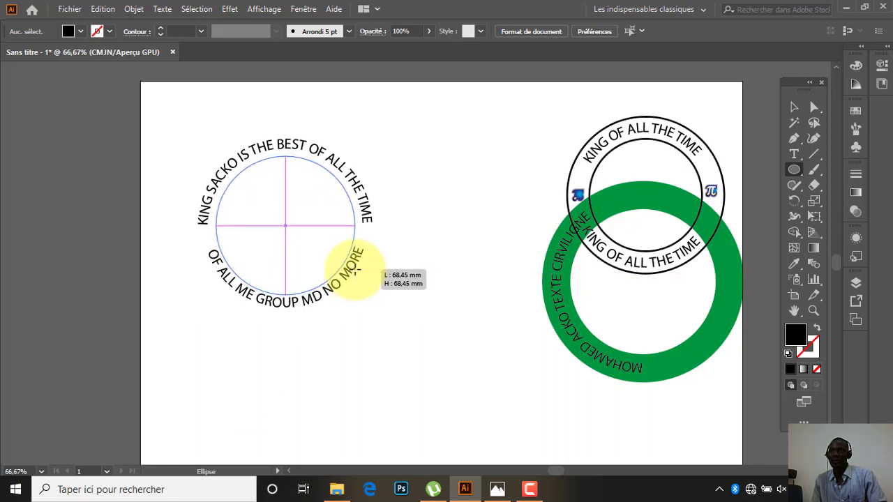
pyautogui.moveTo(356, 270); pyautogui.dragTo(354, 269)
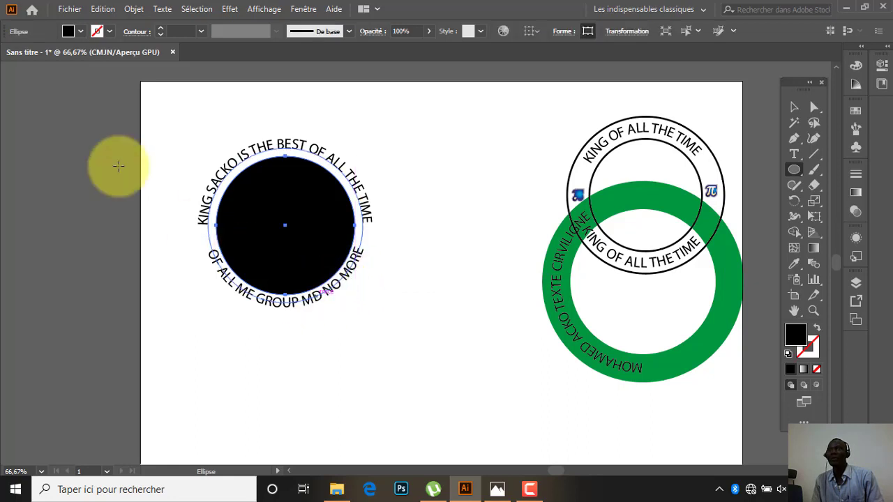
pyautogui.click(81, 35)
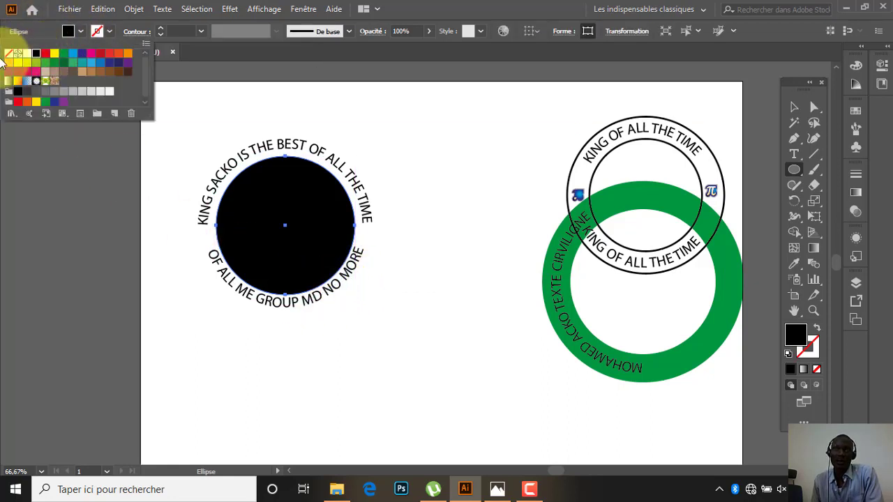
pyautogui.click(9, 53)
pyautogui.click(109, 32)
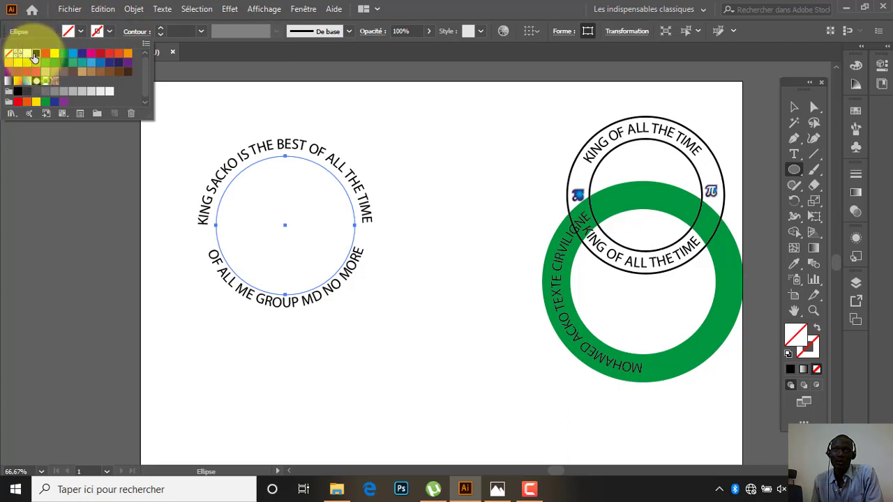
pyautogui.click(36, 53)
pyautogui.click(160, 30)
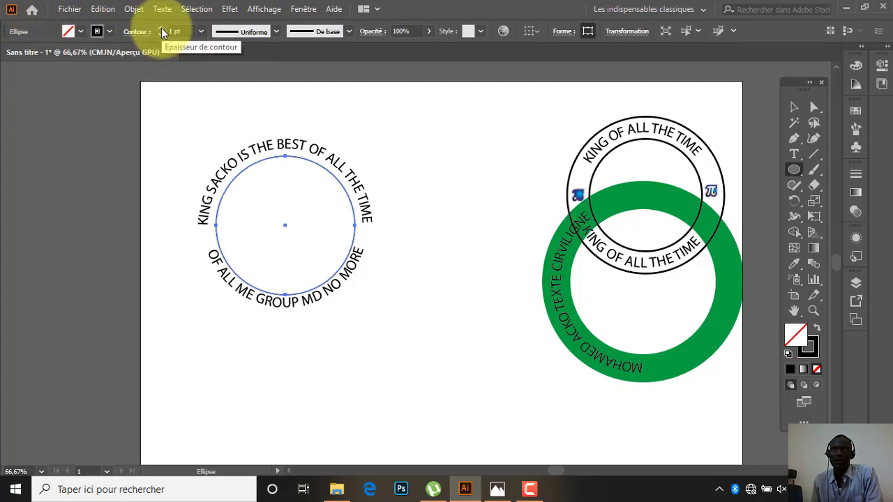
pyautogui.click(161, 29)
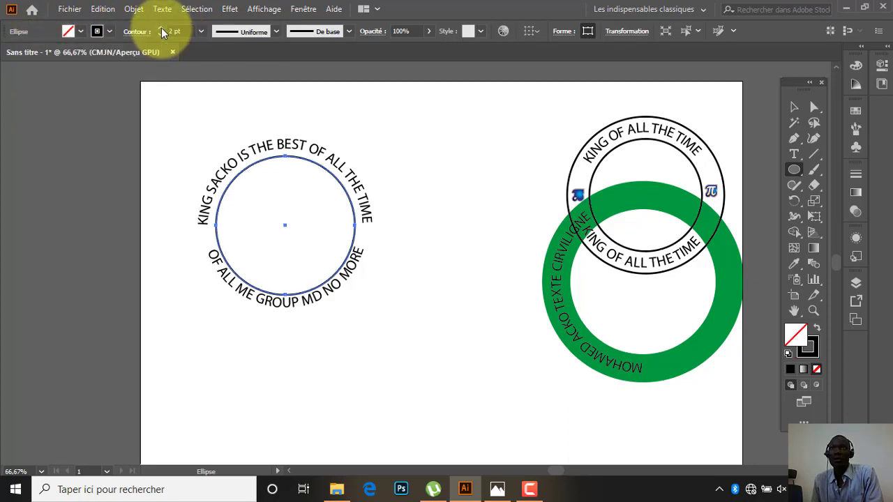
pyautogui.click(161, 27)
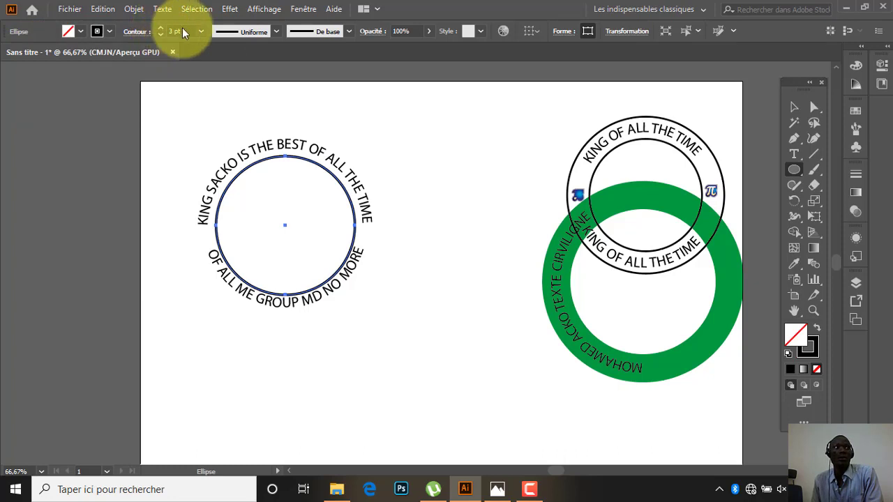
# - Nudge the new circle upward until it is centred within the text ring
pyautogui.click(793, 107)
pyautogui.press('Up')
pyautogui.press('Up')
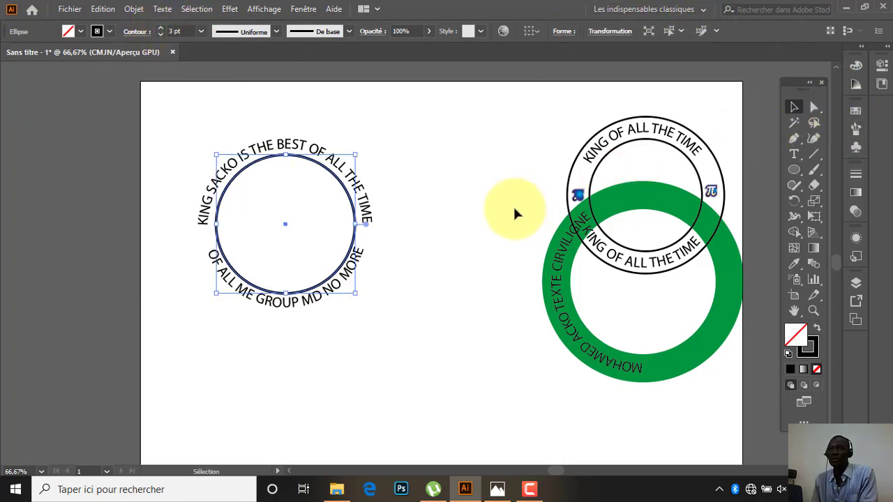
pyautogui.press('Up')
pyautogui.press('Up')
pyautogui.click(476, 256)
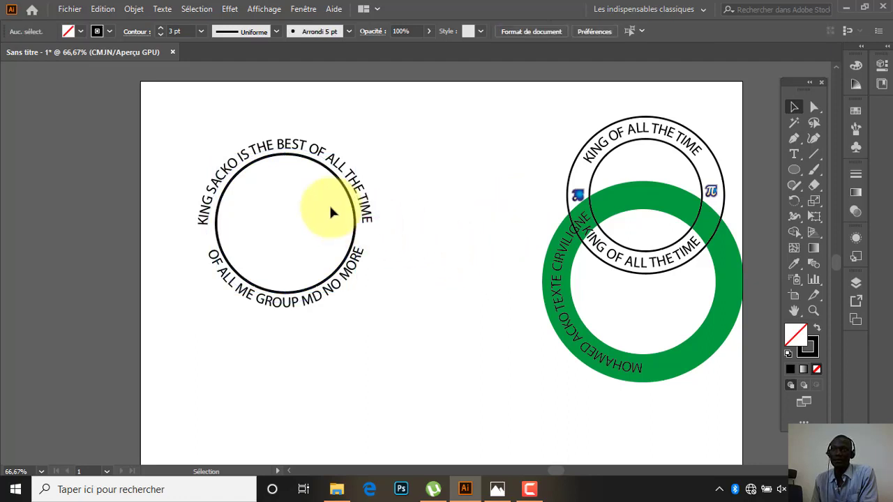
pyautogui.click(354, 202)
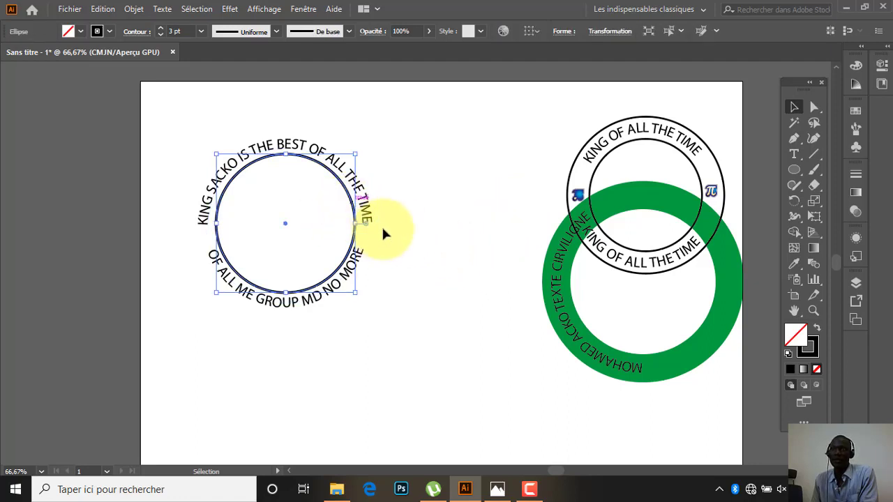
pyautogui.press('Up')
pyautogui.press('Up')
pyautogui.press('Up')
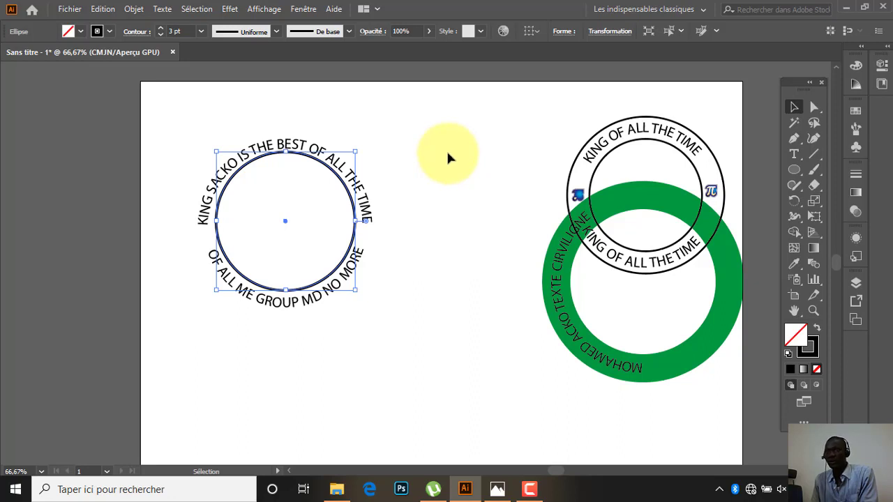
pyautogui.hotkey('ctrl', 'h')
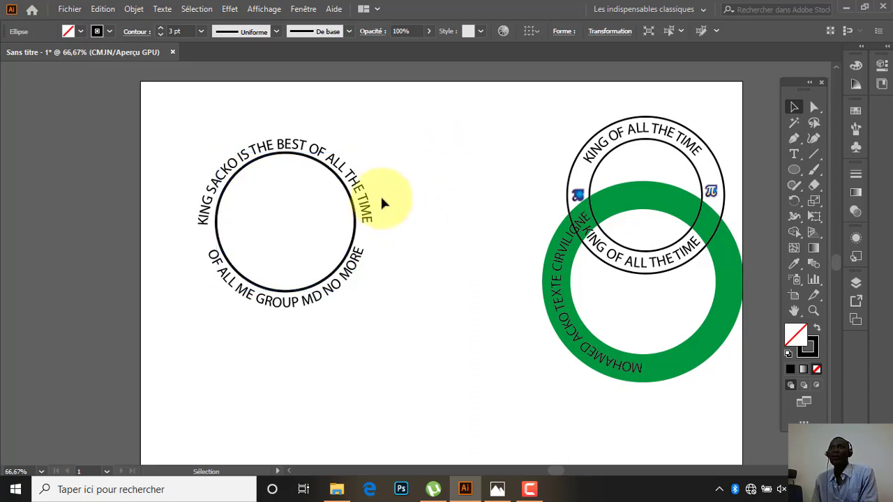
pyautogui.click(431, 199)
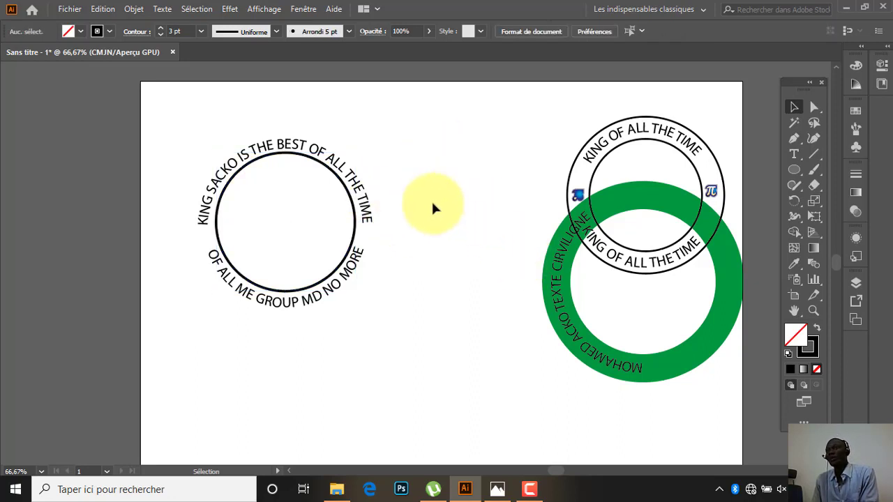
# - Draw a larger outer circle, about 92.99 mm wide, enclosing the curved slogans
pyautogui.click(793, 170)
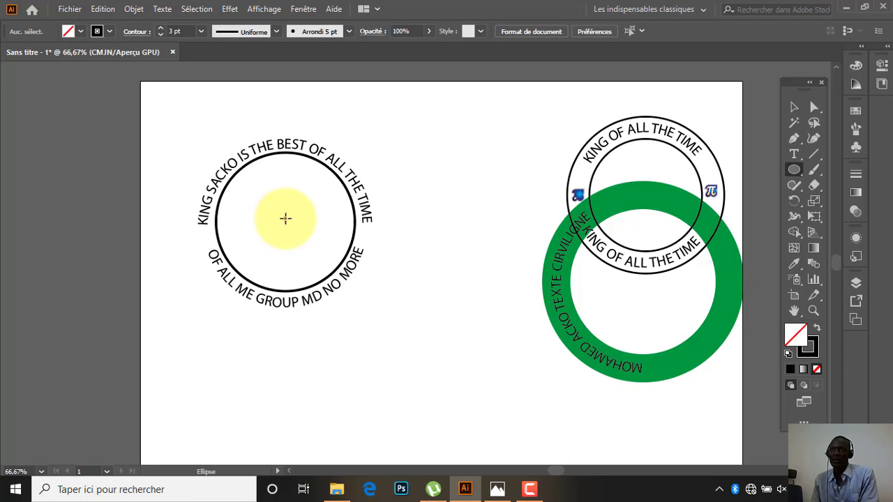
pyautogui.moveTo(285, 219); pyautogui.dragTo(379, 301)
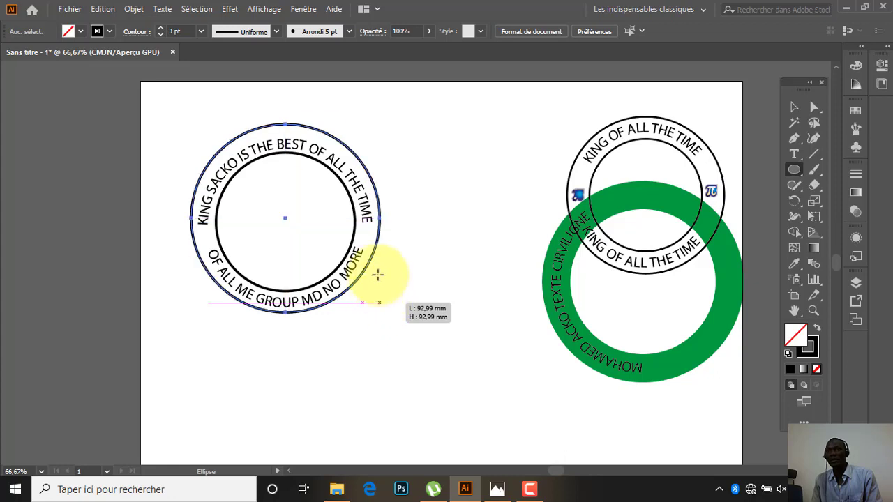
pyautogui.click(793, 106)
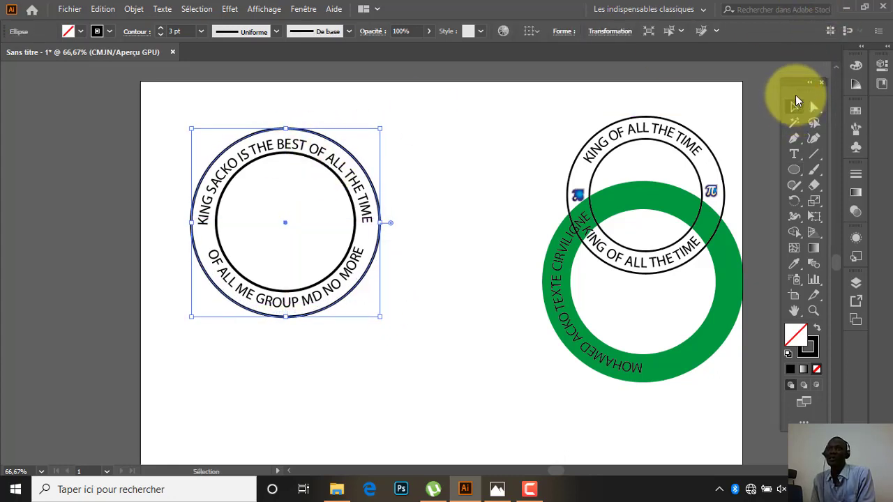
pyautogui.click(459, 144)
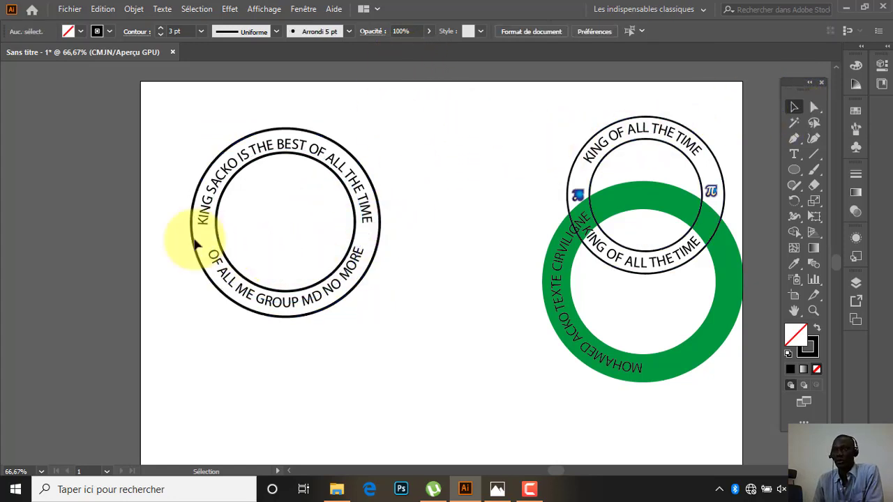
# - Load the Logos symbol library and place its coffee-cup symbol on the ring's left side
pyautogui.click(855, 146)
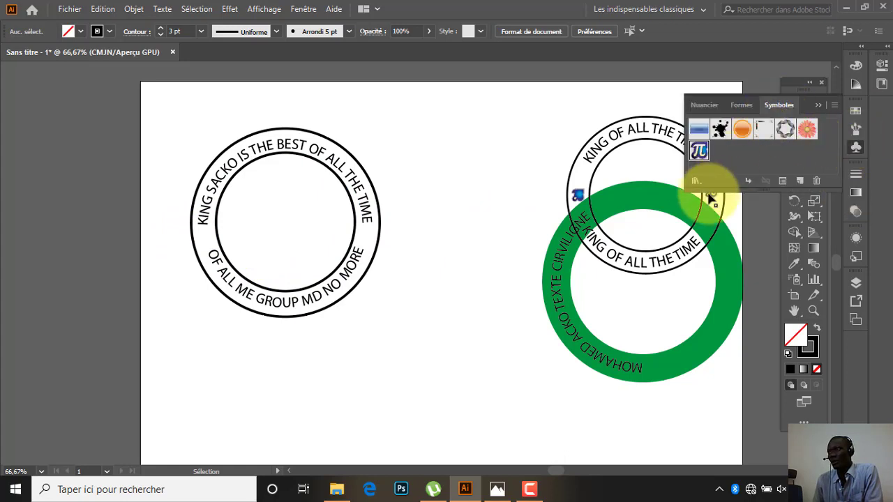
pyautogui.click(695, 181)
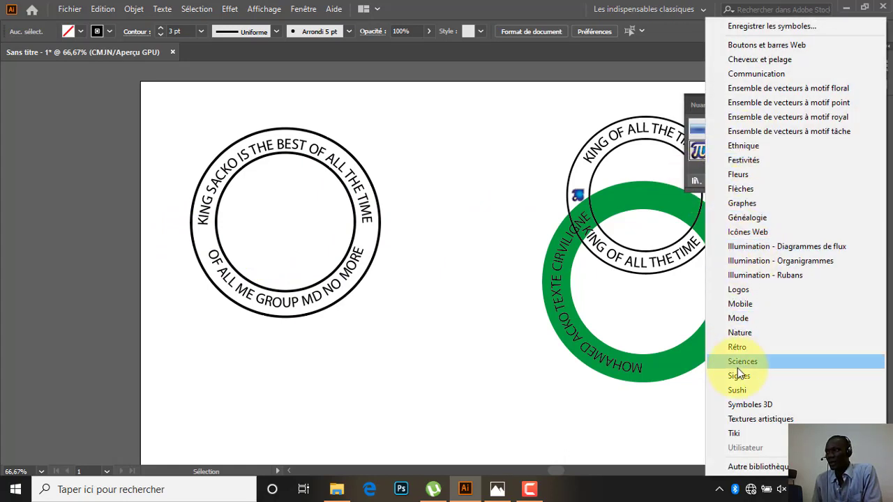
pyautogui.click(740, 290)
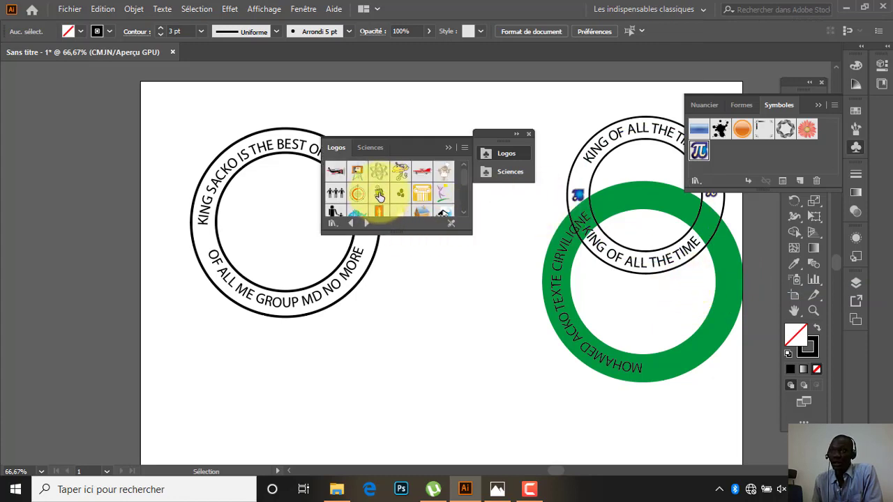
pyautogui.moveTo(379, 196)
pyautogui.mouseDown()
pyautogui.moveTo(203, 236)
pyautogui.moveTo(212, 252)
pyautogui.mouseUp()
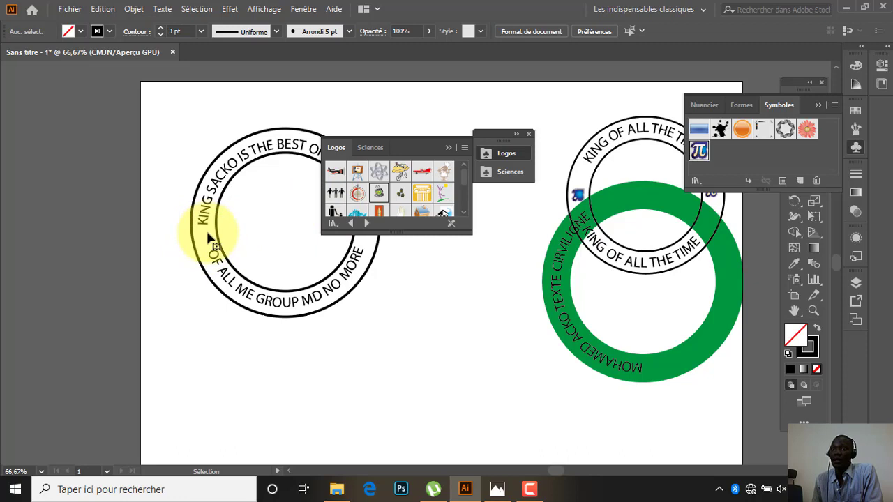
pyautogui.moveTo(207, 235); pyautogui.dragTo(200, 234)
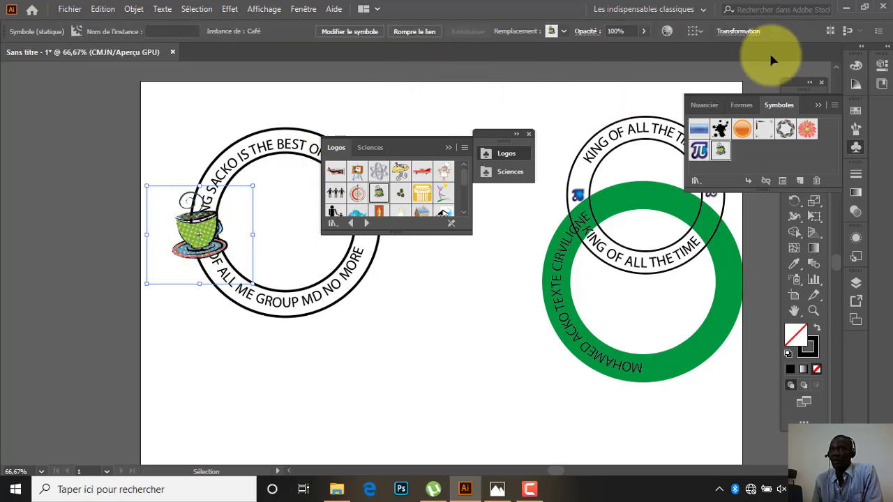
# - Scale the coffee cup down to fit the ring and close the Logos library
pyautogui.click(823, 101)
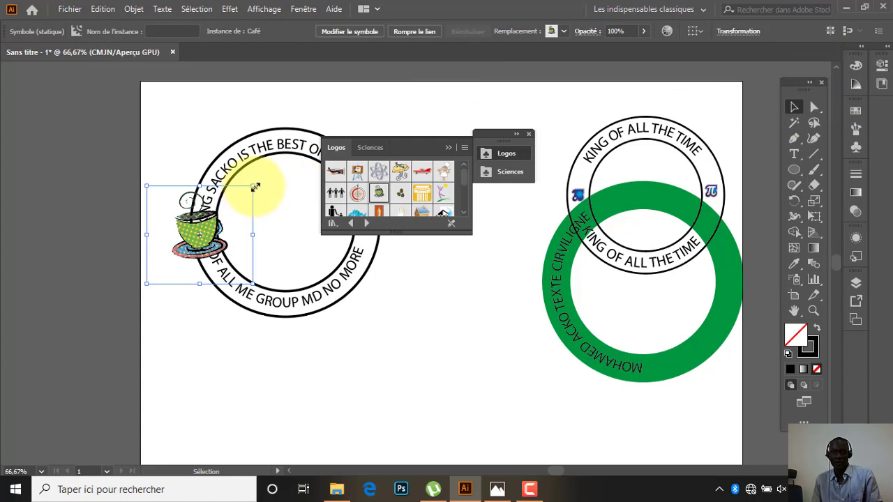
pyautogui.moveTo(256, 187); pyautogui.dragTo(234, 204)
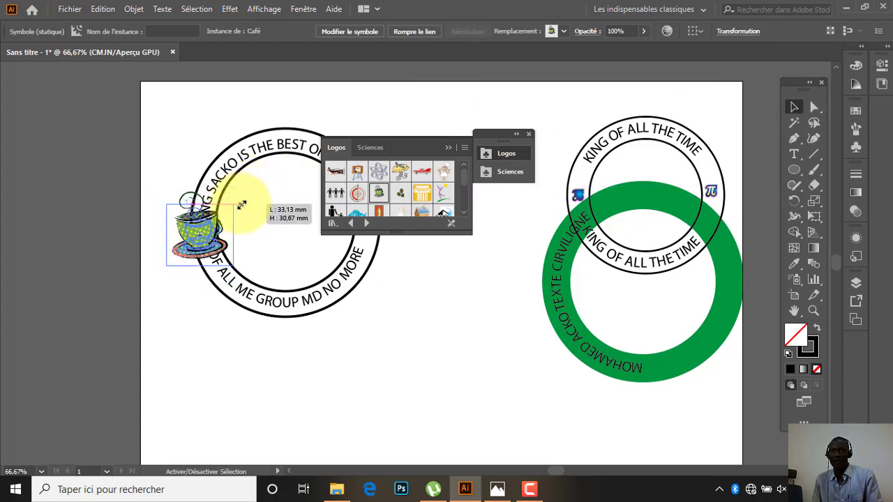
pyautogui.click(453, 148)
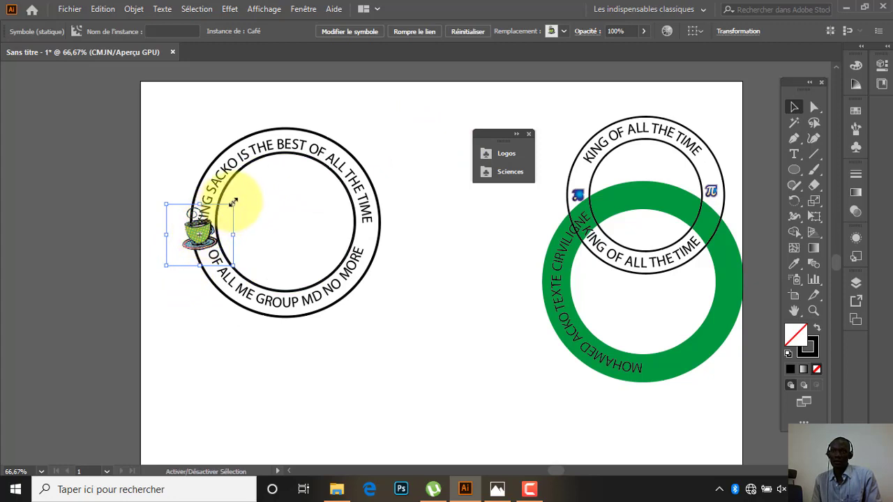
pyautogui.moveTo(233, 204)
pyautogui.mouseDown()
pyautogui.moveTo(226, 215)
pyautogui.moveTo(219, 200)
pyautogui.moveTo(235, 206)
pyautogui.mouseUp()
pyautogui.scroll(4, 201, 204)
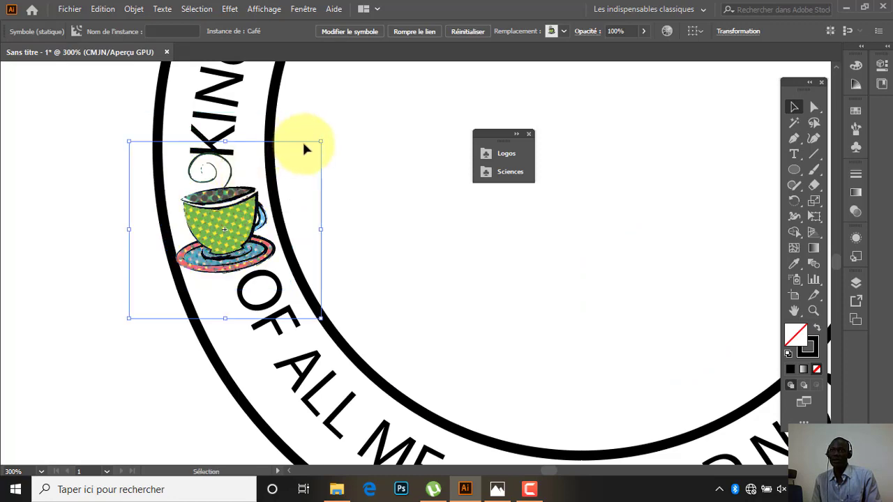
# - Copy the coffee cup to the circle's centre and the ring's right side
pyautogui.scroll(-2, 258, 195)
pyautogui.scroll(-1, 247, 207)
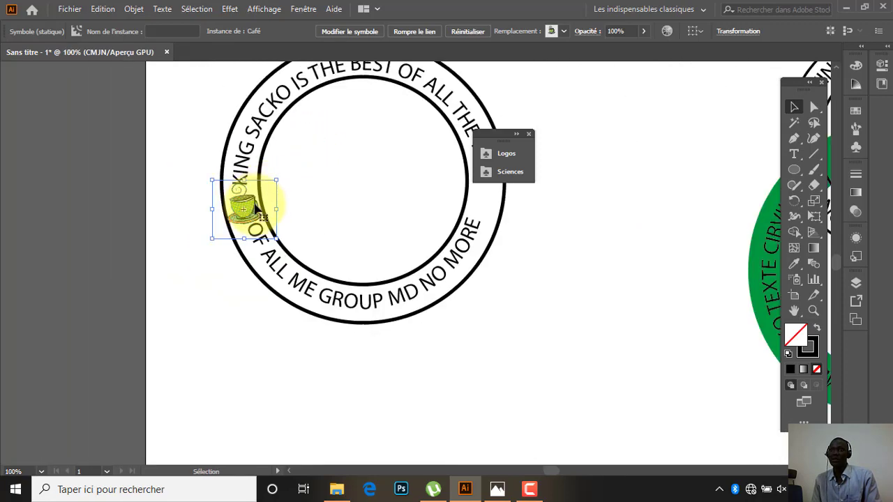
pyautogui.moveTo(251, 209)
pyautogui.mouseDown()
pyautogui.moveTo(375, 182)
pyautogui.moveTo(492, 204)
pyautogui.mouseUp()
pyautogui.click(529, 133)
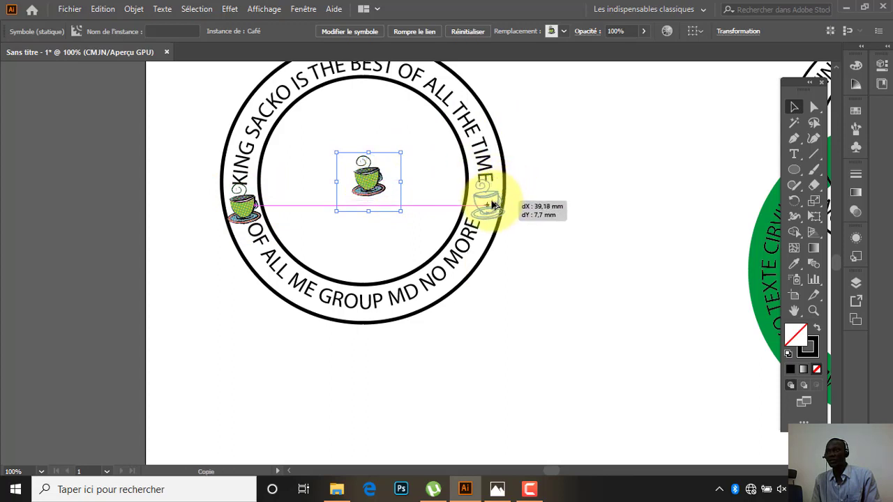
pyautogui.moveTo(492, 204); pyautogui.dragTo(492, 204)
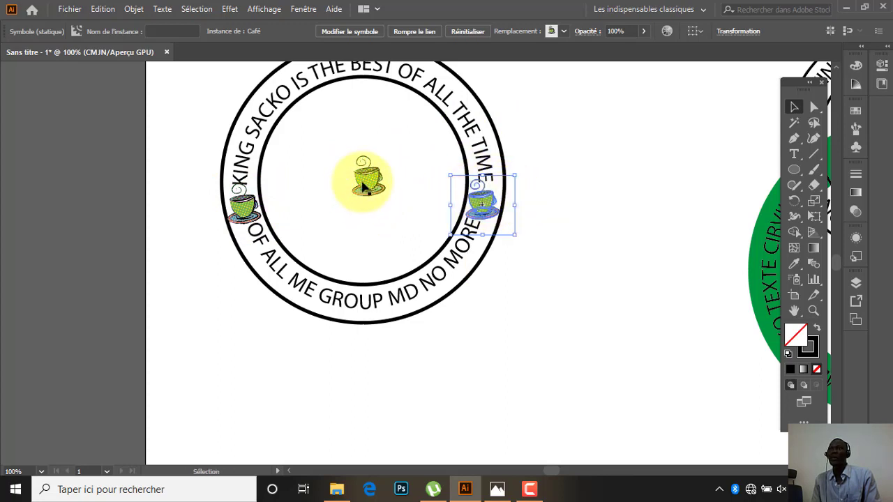
# - Enlarge the centre cup, move it toward the top, and fit the artboard in view
pyautogui.click(363, 182)
pyautogui.moveTo(395, 152); pyautogui.dragTo(440, 119)
pyautogui.moveTo(429, 179); pyautogui.dragTo(423, 153)
pyautogui.click(398, 200)
pyautogui.hotkey('ctrl', '0')
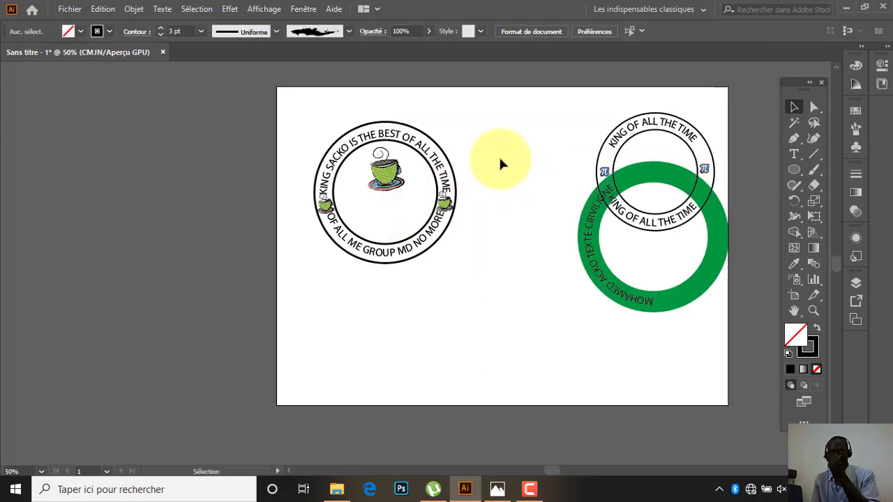
pyautogui.scroll(2, 383, 226)
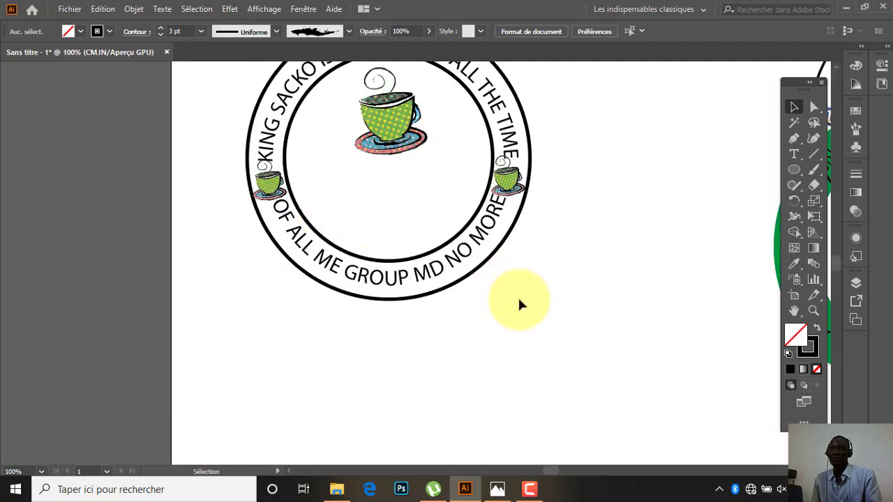
# - Start a new text line and move GROUP MD up into the circle below the cup
pyautogui.click(795, 155)
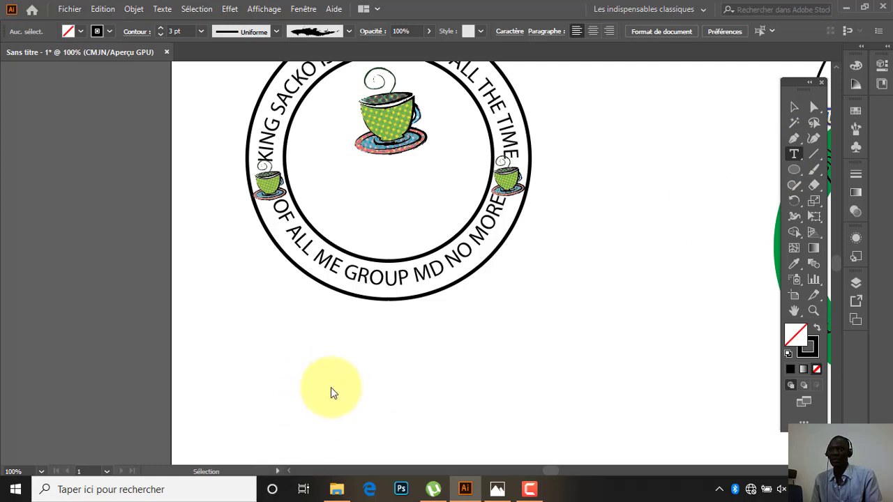
pyautogui.click(293, 388)
pyautogui.write('GROUP')
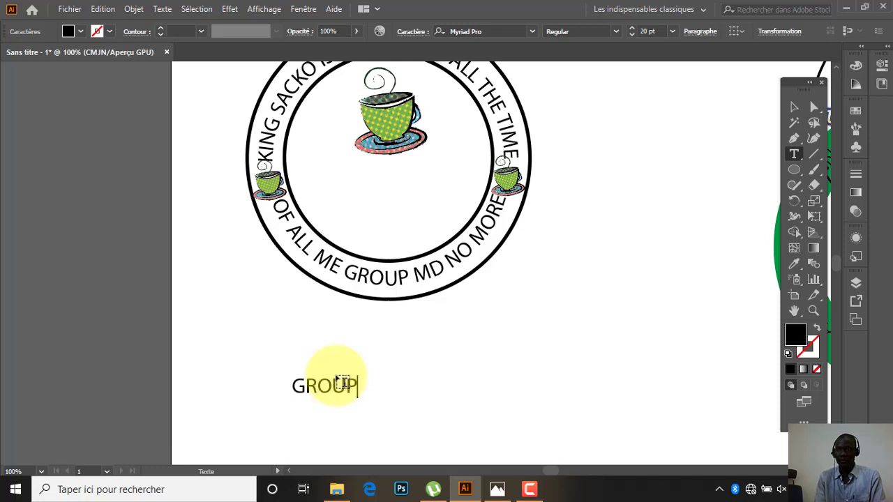
pyautogui.write('OUP MD')
pyautogui.scroll(-1, 343, 383)
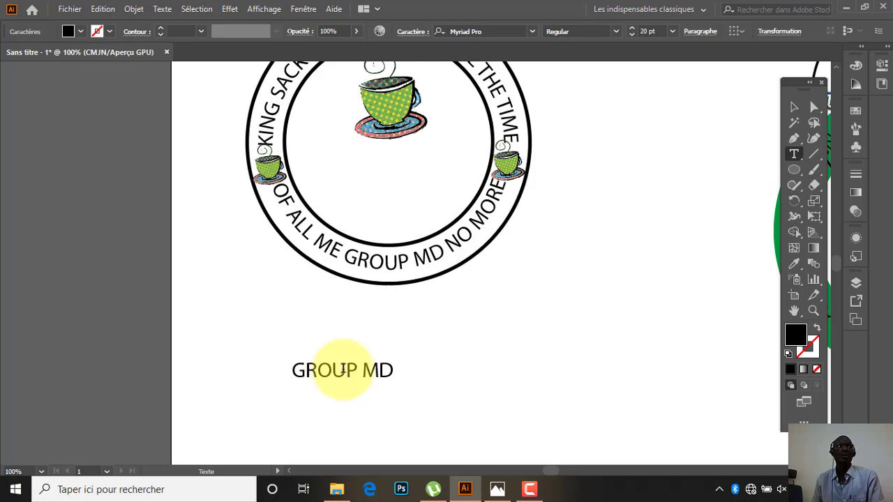
pyautogui.click(794, 107)
pyautogui.moveTo(376, 371)
pyautogui.mouseDown()
pyautogui.moveTo(422, 156)
pyautogui.moveTo(416, 190)
pyautogui.mouseUp()
# - Replace the lower GROUP MD copy with the phone number and centre it under GROUP MD
pyautogui.press('t')
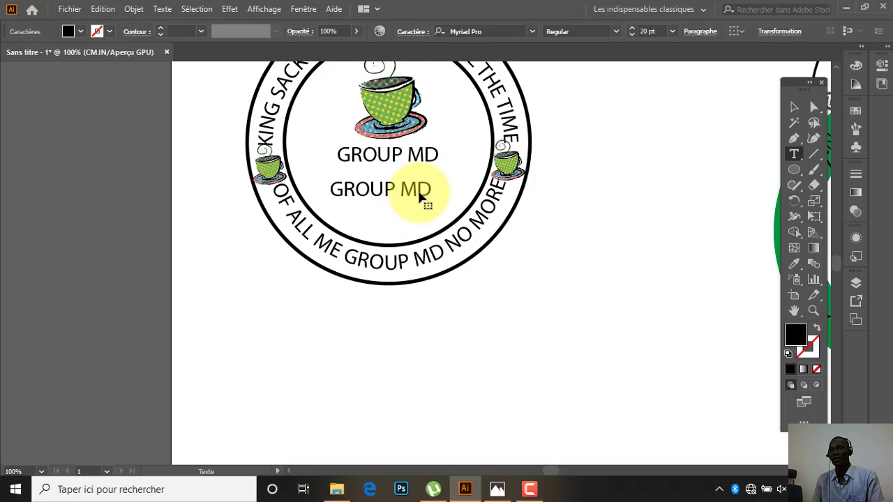
pyautogui.click(422, 201)
pyautogui.hotkey('ctrl', 'a')
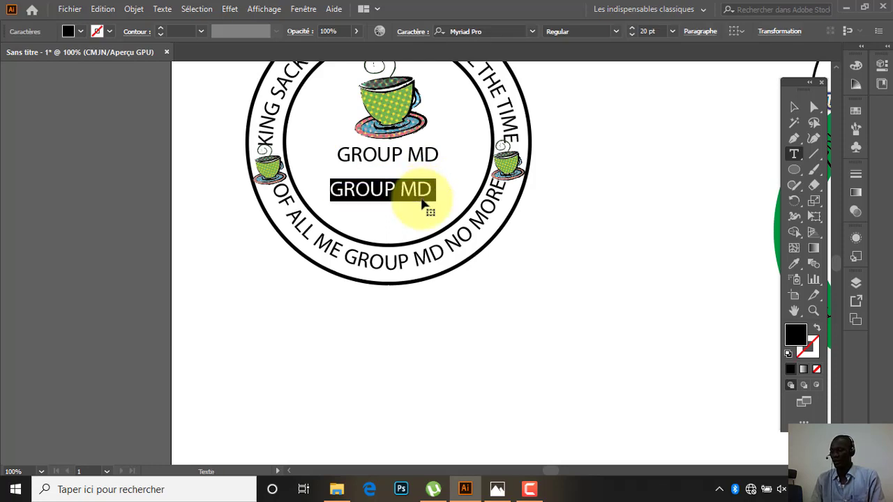
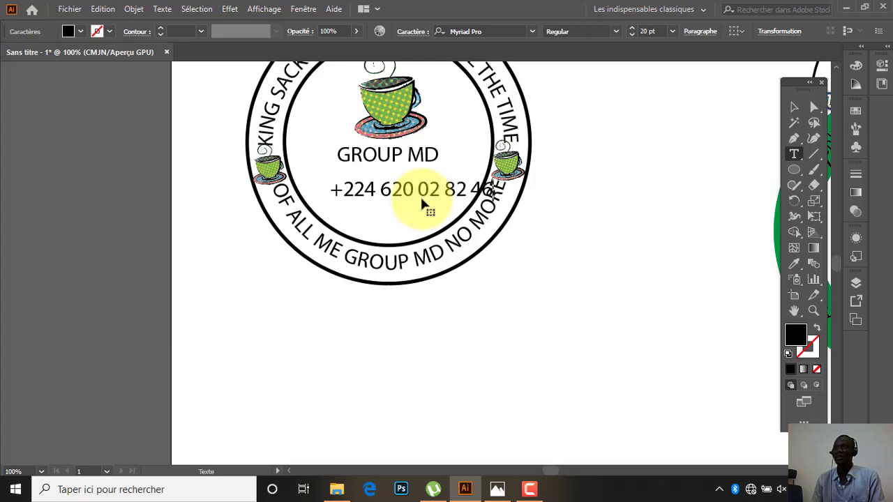
pyautogui.click(795, 105)
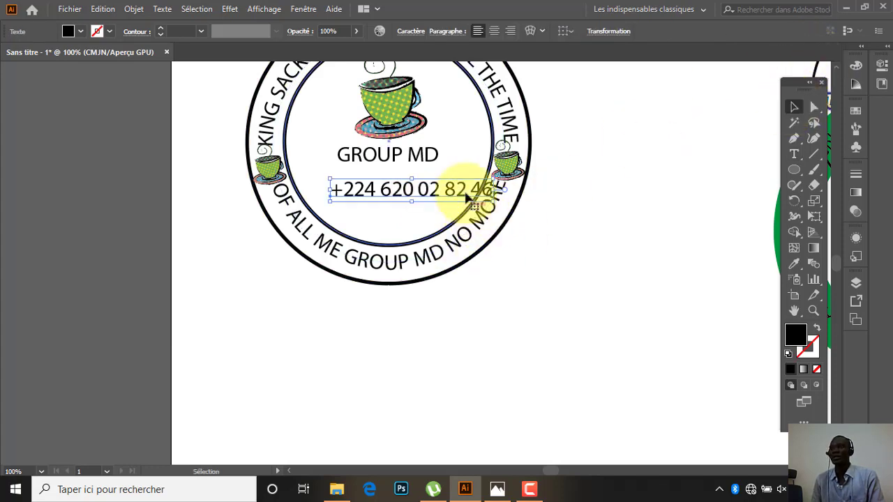
pyautogui.moveTo(464, 197)
pyautogui.mouseDown()
pyautogui.moveTo(434, 191)
pyautogui.moveTo(442, 185)
pyautogui.mouseUp()
# - Move the whole left stamp, with cups, rings and text, lower and left on the artboard
pyautogui.scroll(-3, 286, 241)
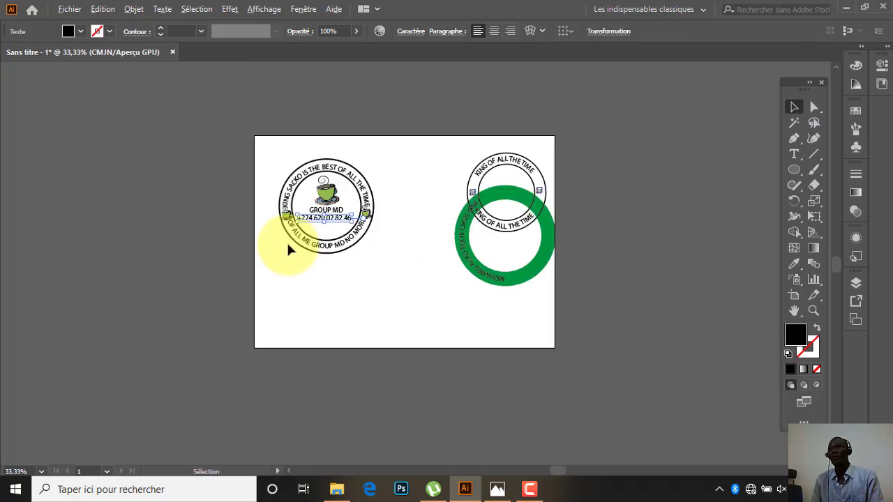
pyautogui.scroll(3, 299, 209)
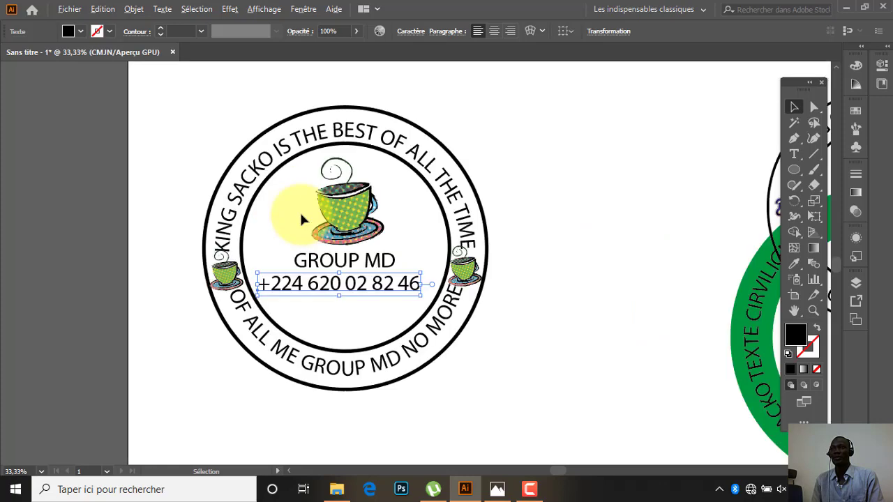
pyautogui.scroll(-3, 301, 219)
pyautogui.click(511, 315)
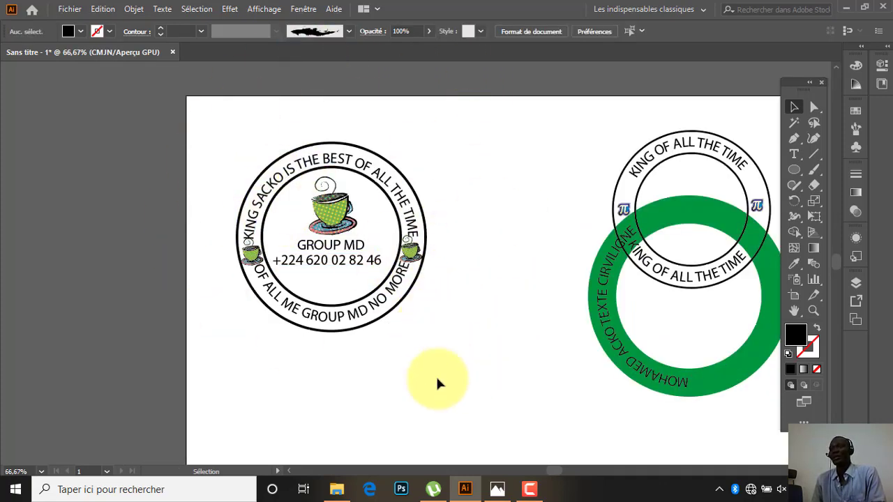
pyautogui.moveTo(463, 372); pyautogui.dragTo(231, 133)
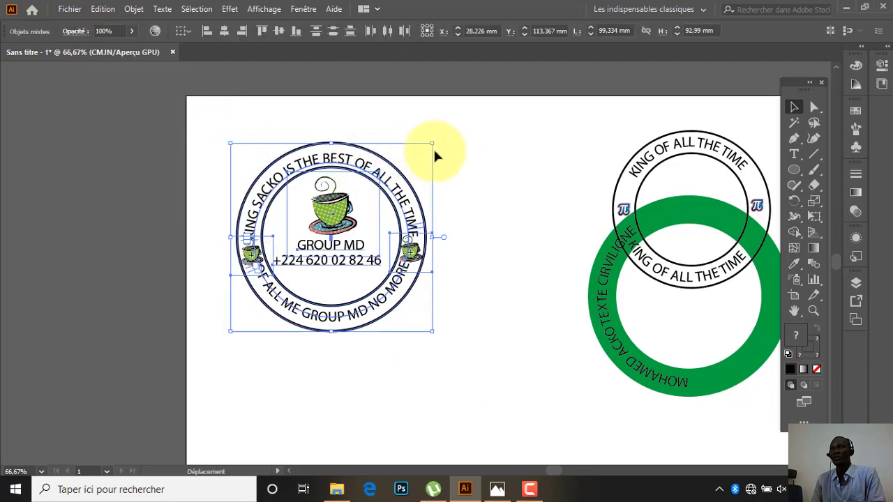
pyautogui.moveTo(360, 170); pyautogui.dragTo(446, 131)
pyautogui.click(287, 169)
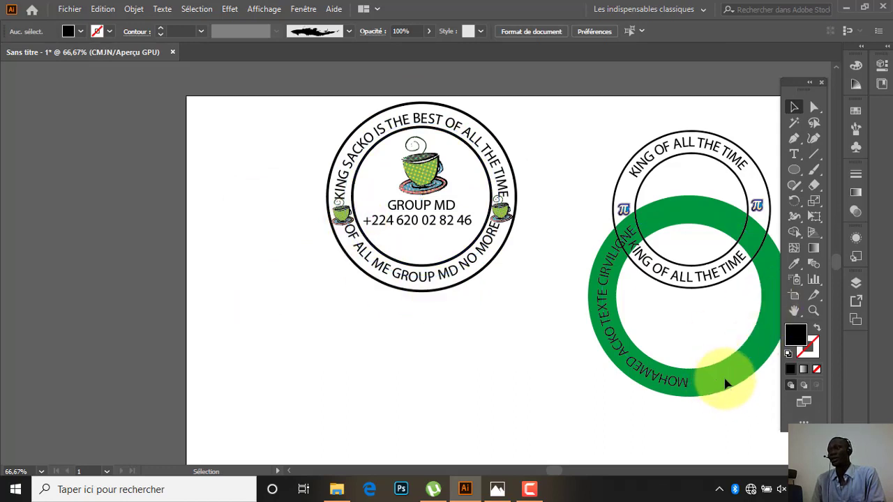
pyautogui.click(689, 388)
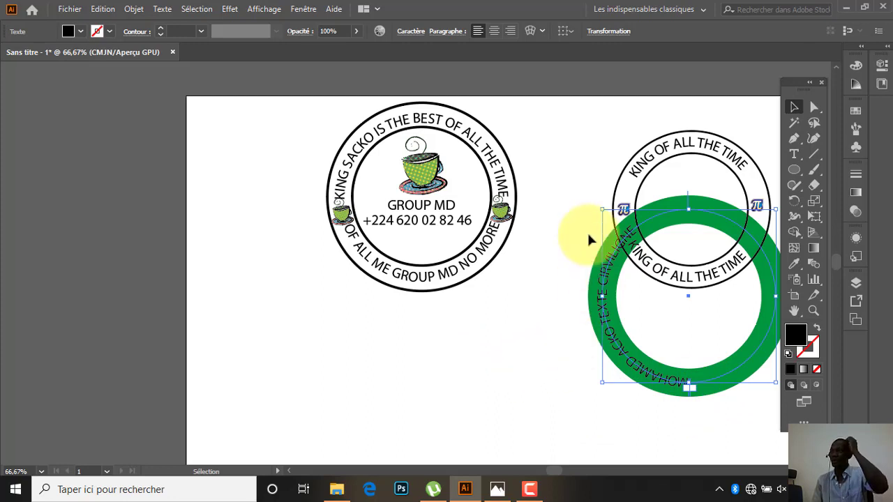
pyautogui.click(460, 298)
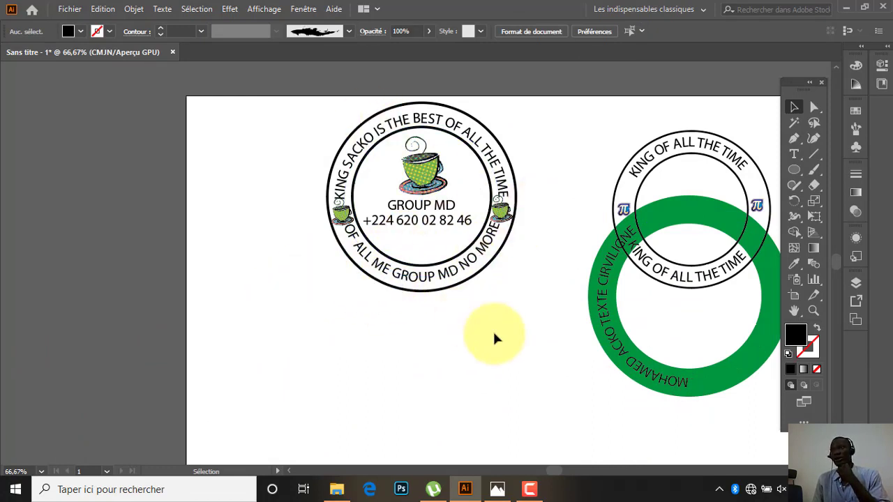
pyautogui.moveTo(437, 129); pyautogui.dragTo(385, 216)
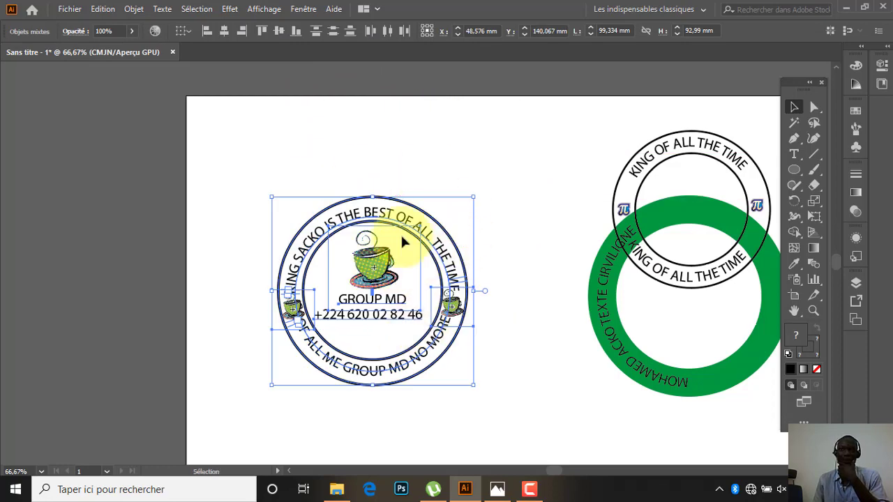
# - Undo a trial cup deletion, then Alt-drag a duplicate of the stamp to top centre
pyautogui.click(463, 167)
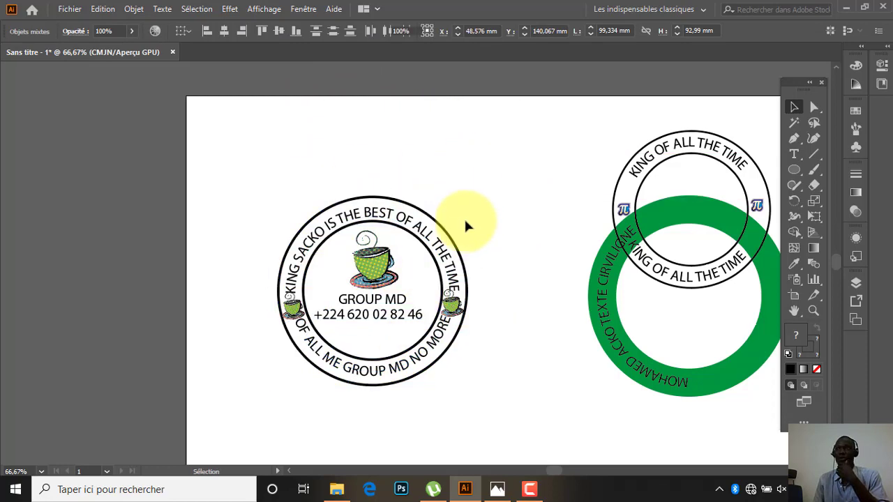
pyautogui.click(466, 308)
pyautogui.press('Delete')
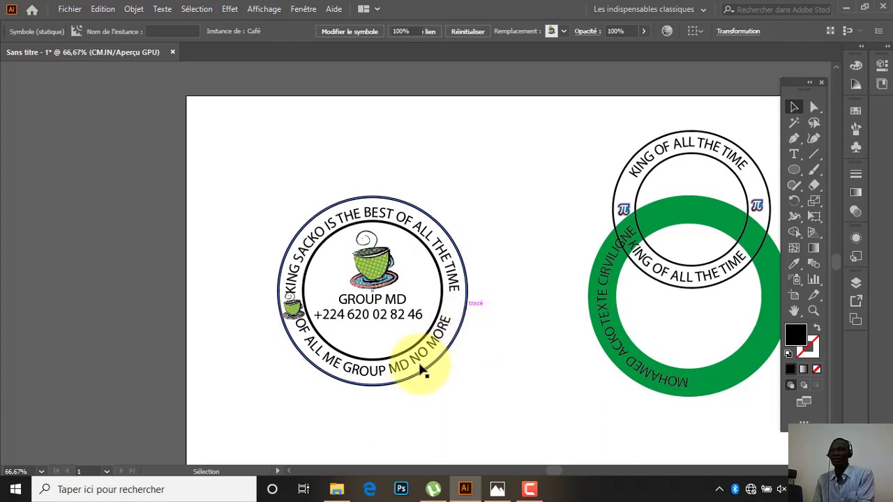
pyautogui.click(458, 341)
pyautogui.click(443, 352)
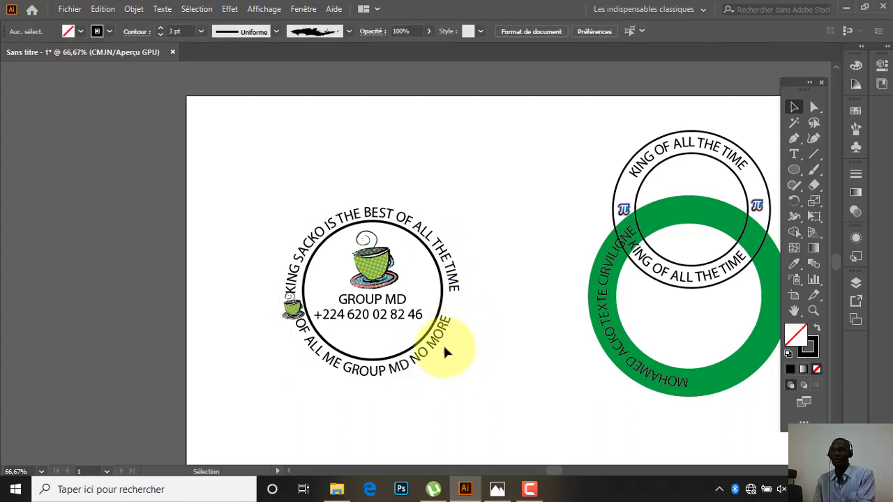
pyautogui.hotkey('ctrl', 'z')
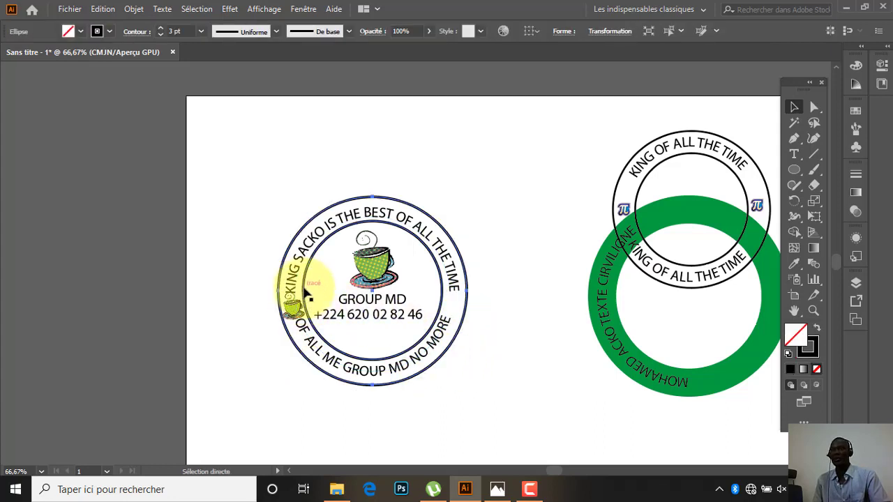
pyautogui.hotkey('ctrl', 'z')
pyautogui.hotkey('ctrl', 'z')
pyautogui.press('v')
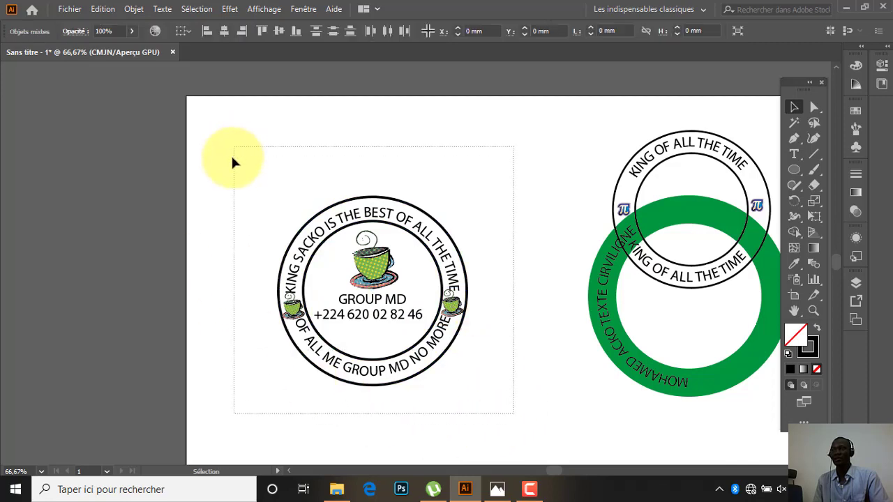
pyautogui.moveTo(231, 153)
pyautogui.mouseDown()
pyautogui.moveTo(392, 217)
pyautogui.moveTo(547, 113)
pyautogui.moveTo(532, 106)
pyautogui.mouseUp()
pyautogui.hotkey('ctrl', 'h')
# - Delete the lower copy's outer and inner rings and adjust its bottom curved text
pyautogui.click(436, 366)
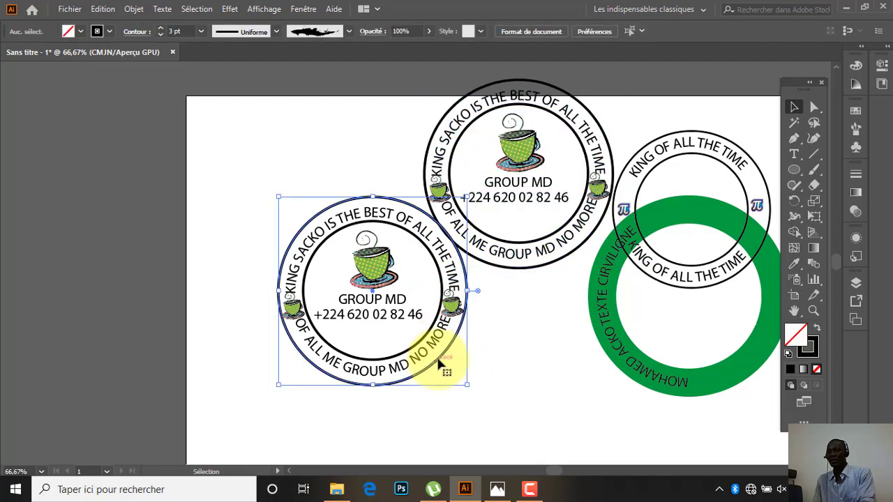
pyautogui.press('Delete')
pyautogui.click(427, 251)
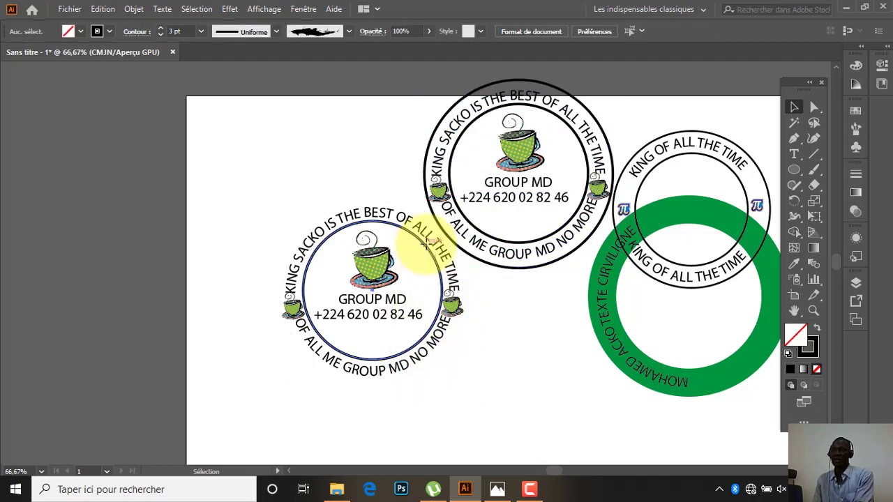
pyautogui.press('Delete')
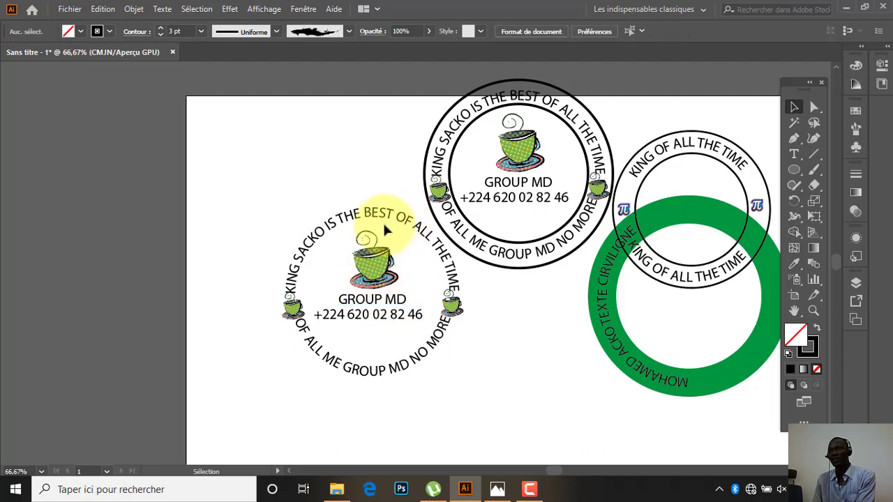
pyautogui.click(418, 366)
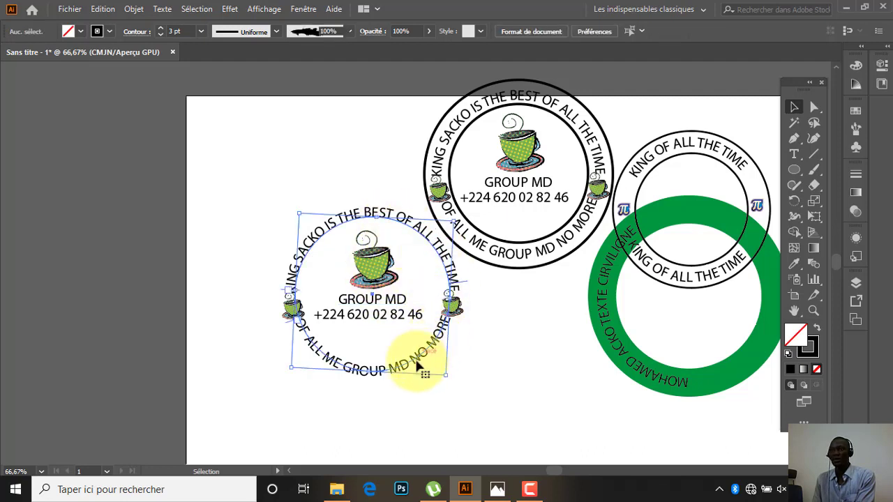
pyautogui.moveTo(417, 359); pyautogui.dragTo(413, 355)
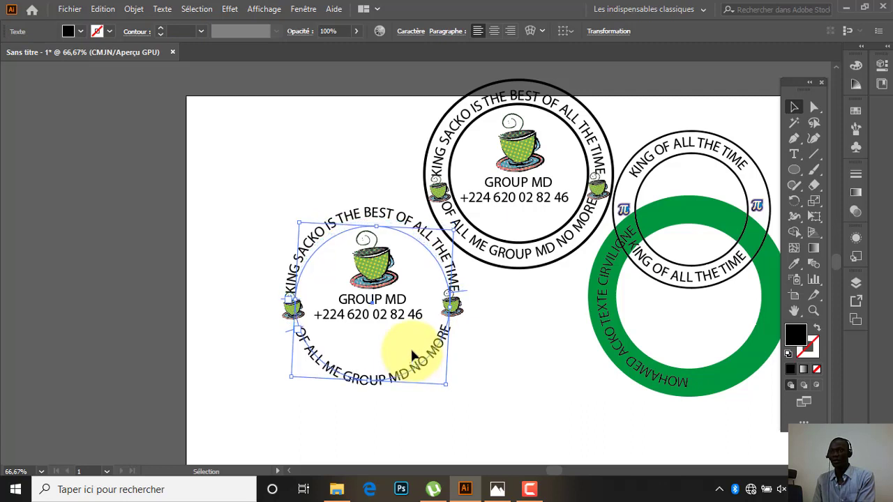
pyautogui.click(491, 303)
# - Remove the GROUP MD text from the lower copy, keeping its three cups
pyautogui.click(390, 316)
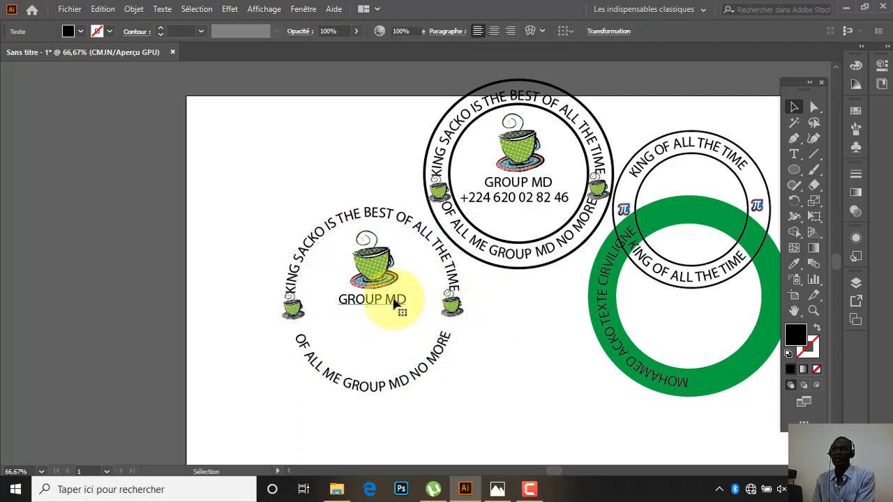
pyautogui.click(397, 307)
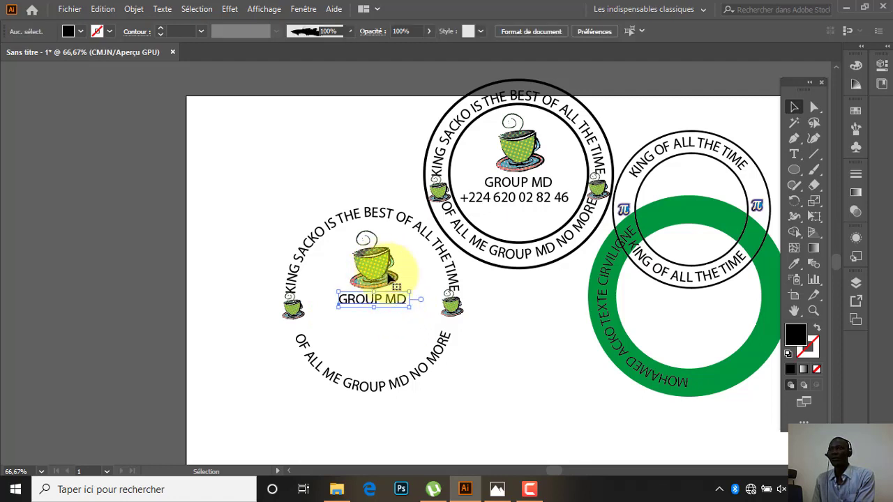
pyautogui.press('Delete')
pyautogui.click(454, 311)
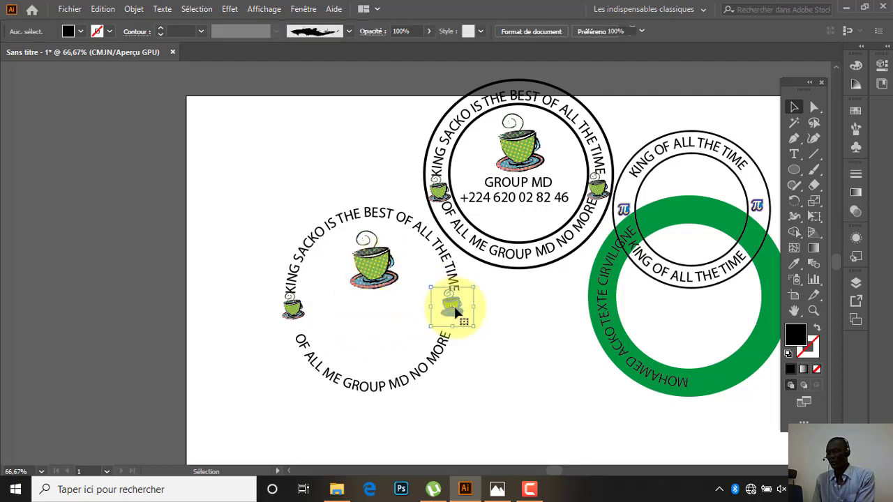
pyautogui.click(291, 306)
pyautogui.click(489, 324)
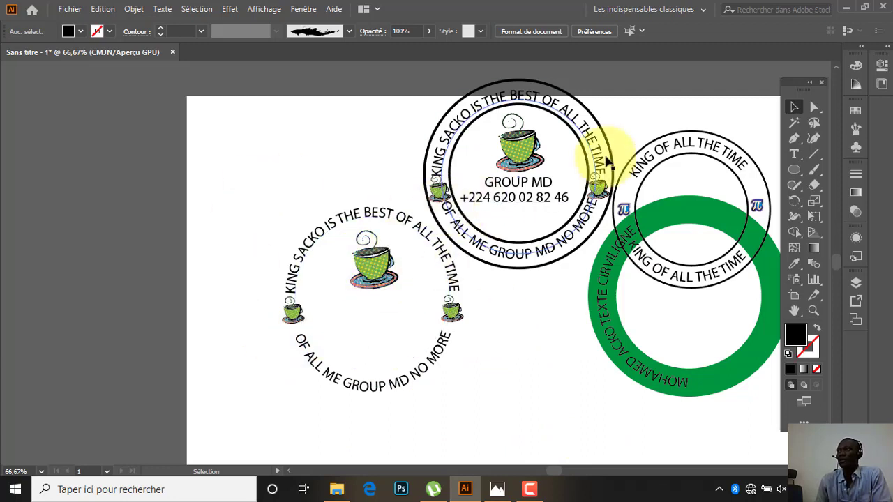
# - Minimize Illustrator and bring Windows Photos back showing BESF.jpg
pyautogui.click(844, 8)
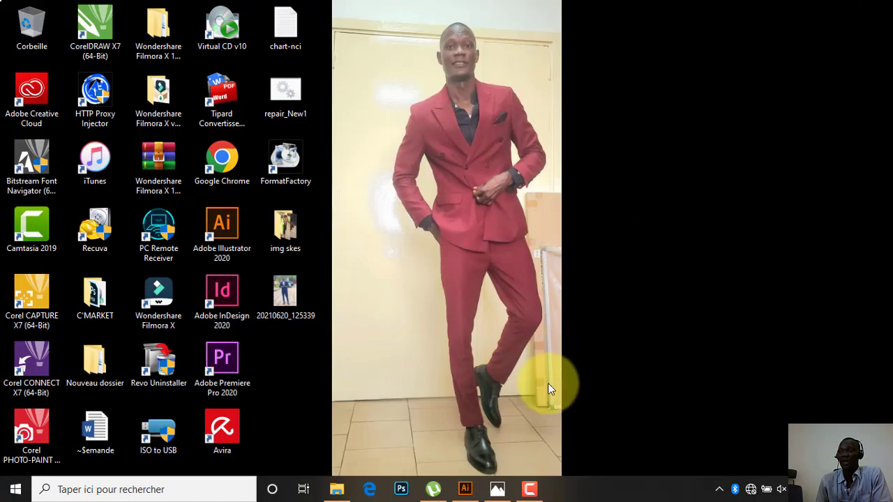
pyautogui.click(497, 491)
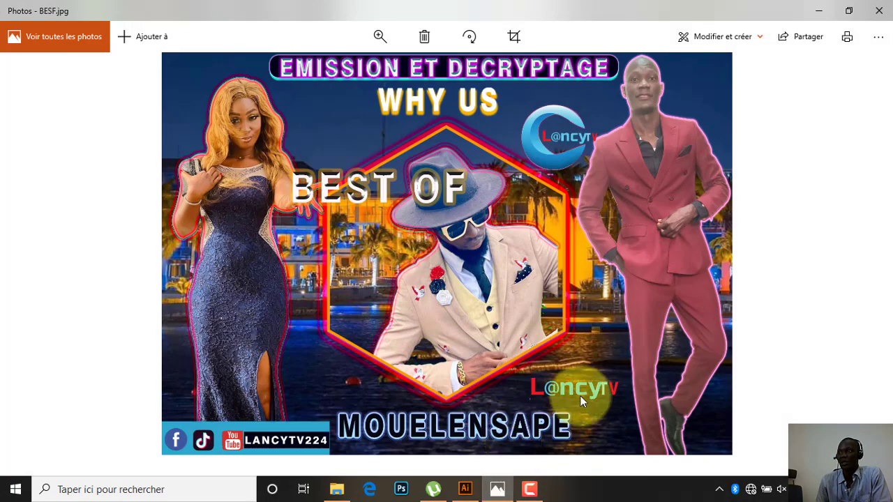